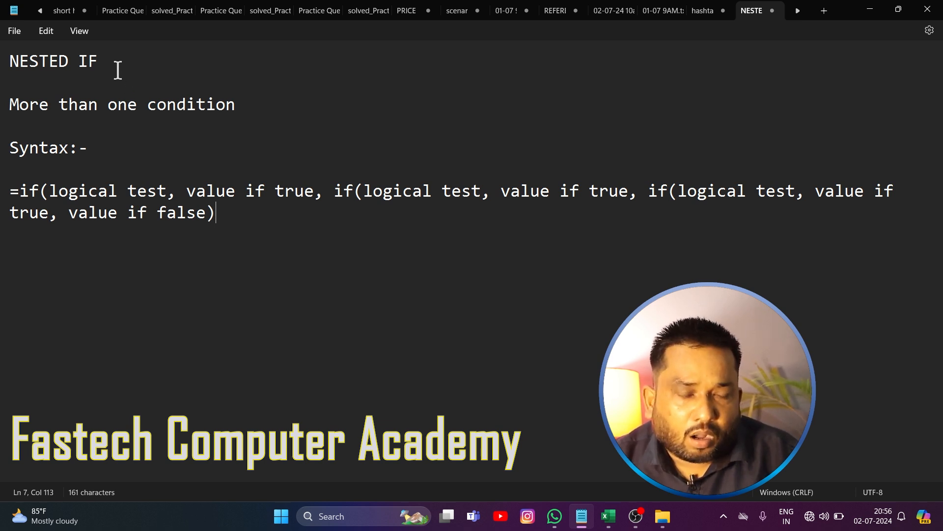
Review the NESTED IF notes, covering the heading, the "More than one condition" description and the Syntax label.
left_click_drag(104, 63, 30, 64)
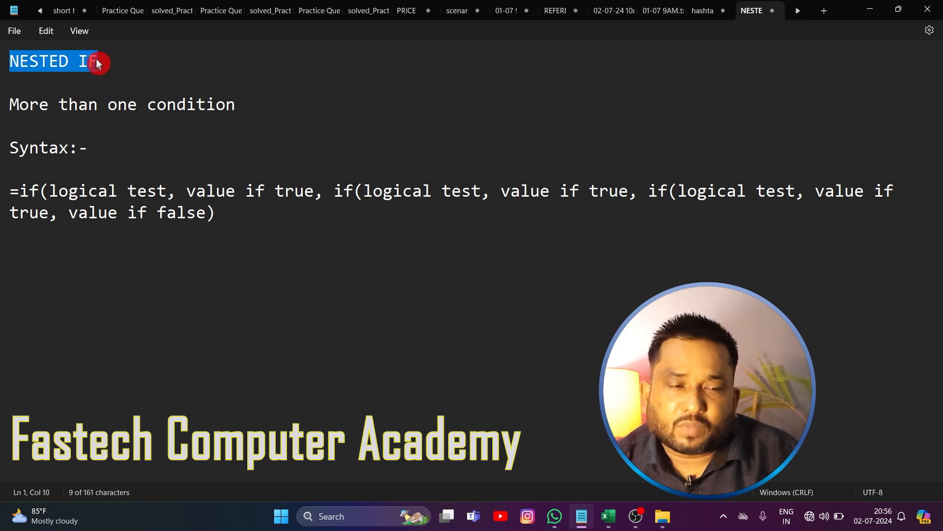
left_click_drag(239, 107, 17, 113)
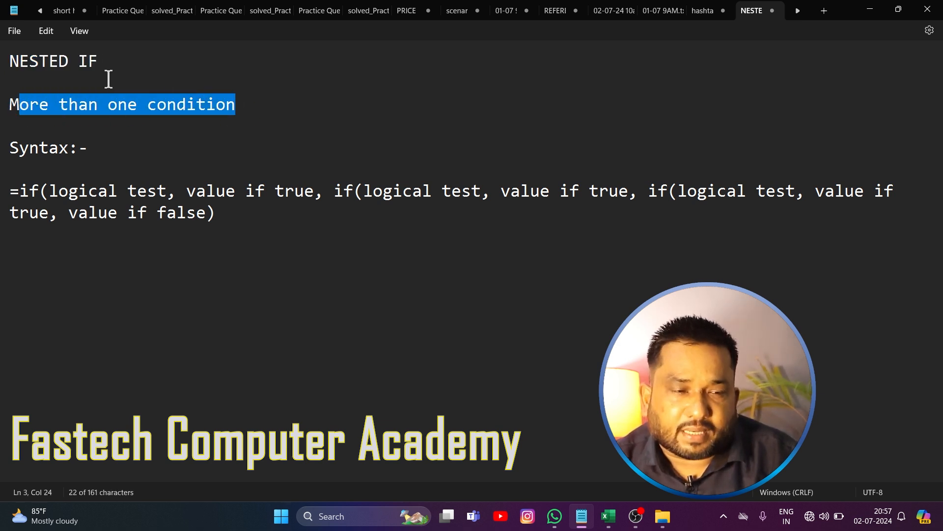
left_click(114, 47)
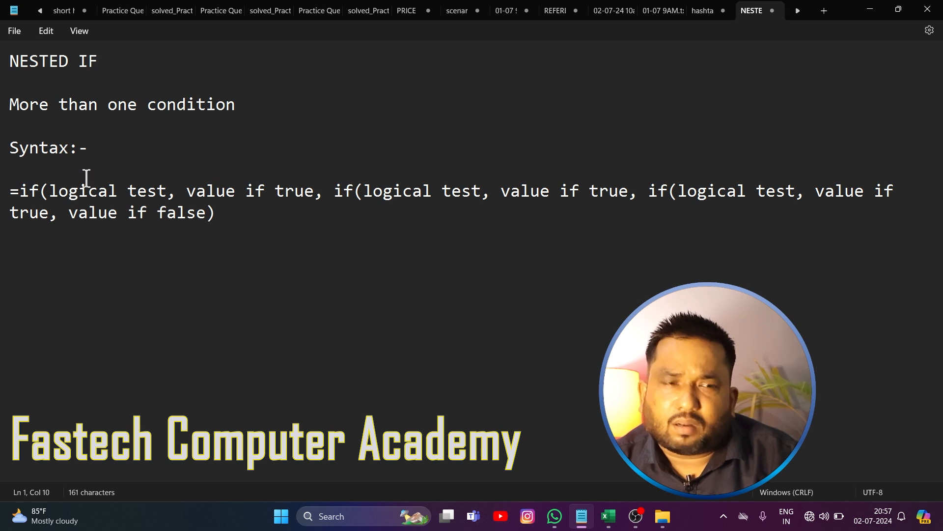
left_click(86, 151)
left_click_drag(86, 151, 2, 152)
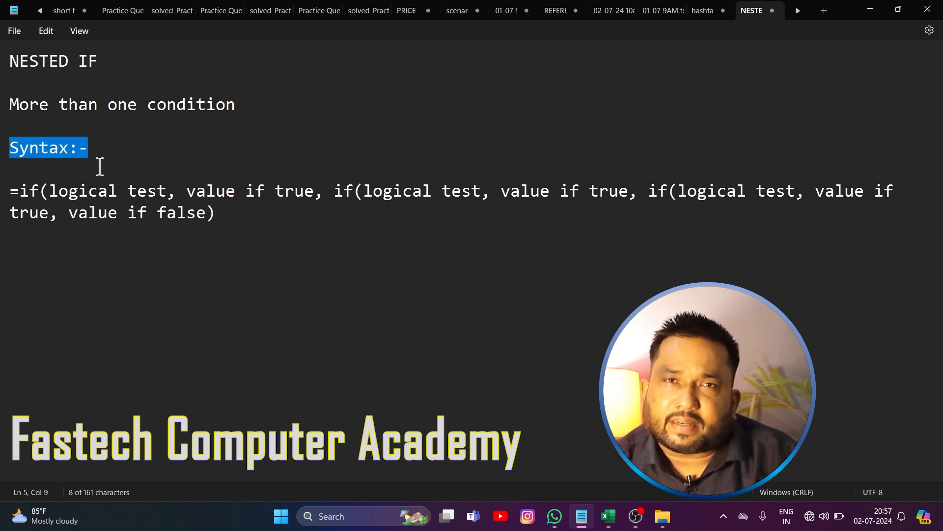
Examine the nested IF syntax in the notes, including each logical test, its value if true and the final value if false.
left_click_drag(41, 191, 167, 197)
left_click(55, 199)
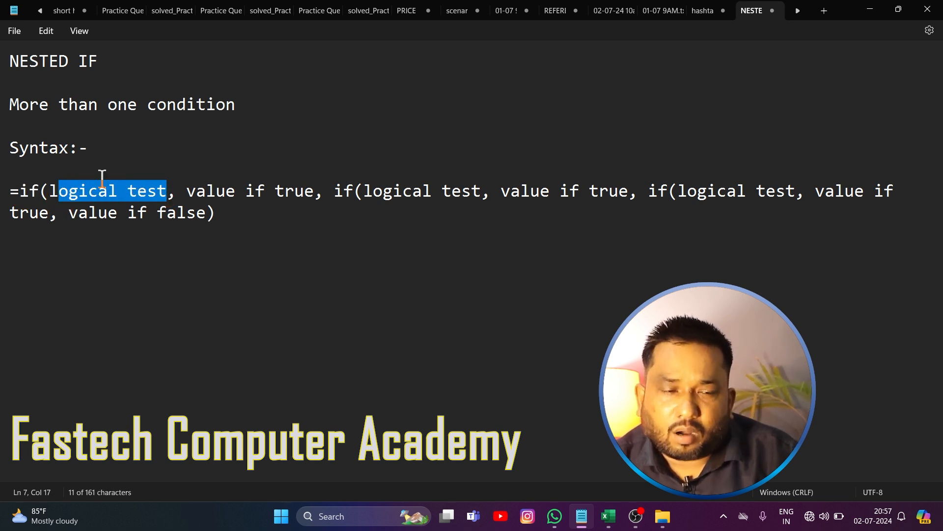
left_click(216, 191)
double_click(215, 192)
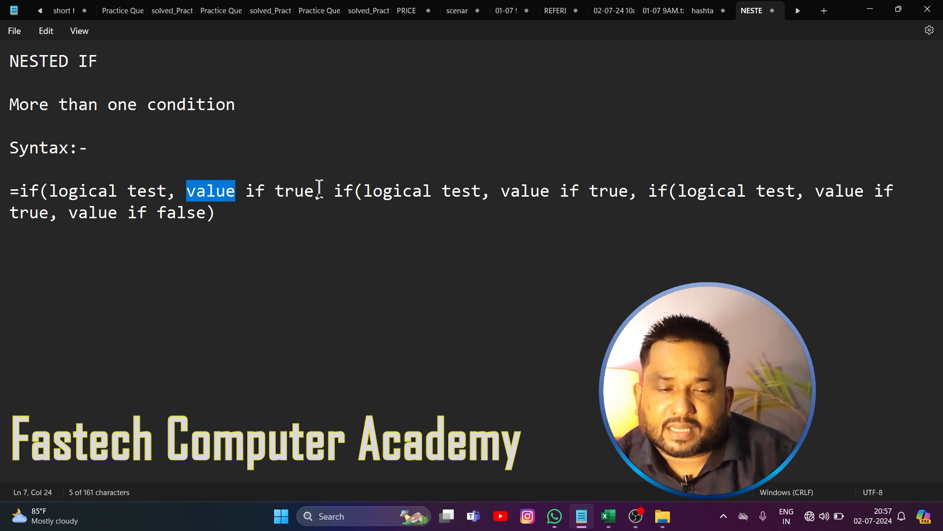
left_click(336, 192)
left_click_drag(335, 192, 486, 195)
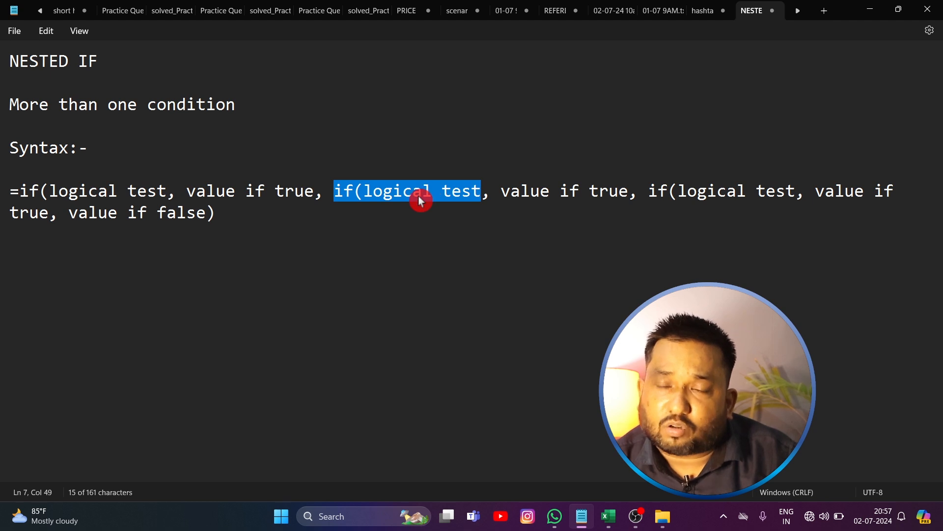
left_click(444, 195)
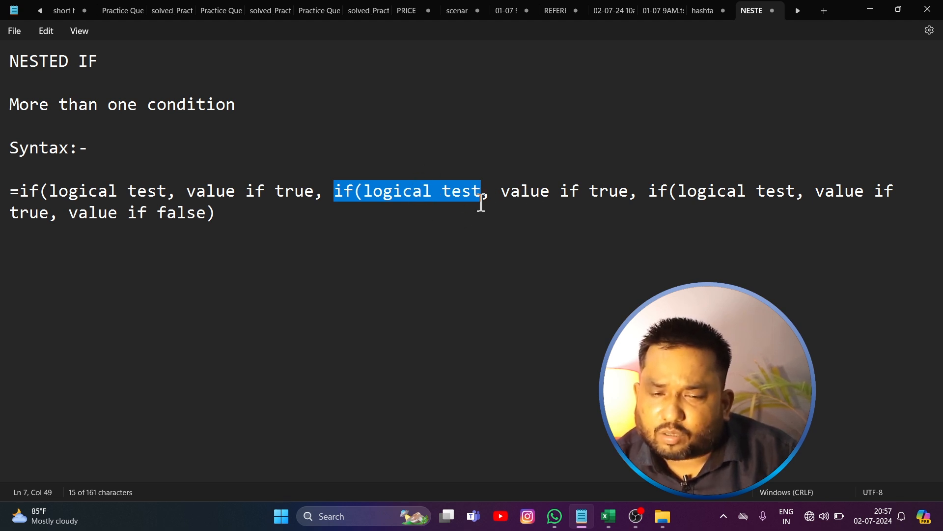
left_click_drag(501, 191, 614, 191)
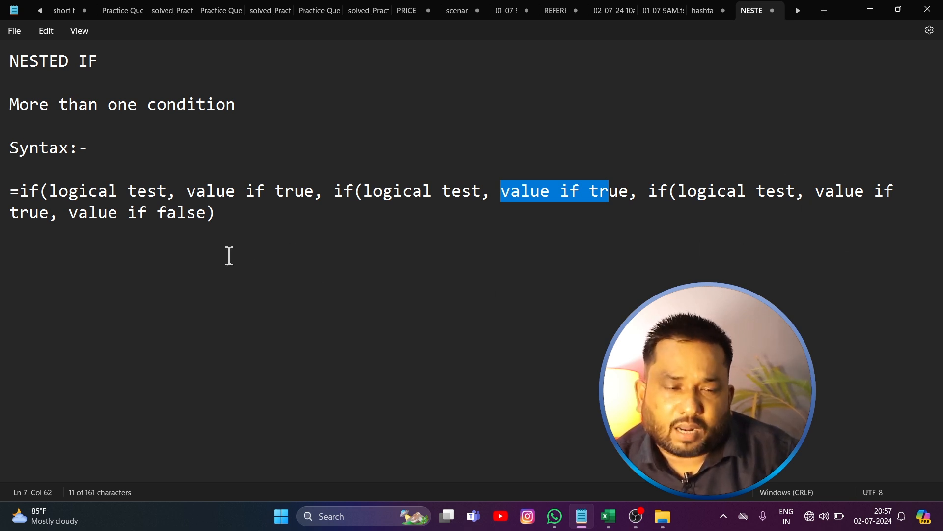
left_click_drag(208, 216, 70, 219)
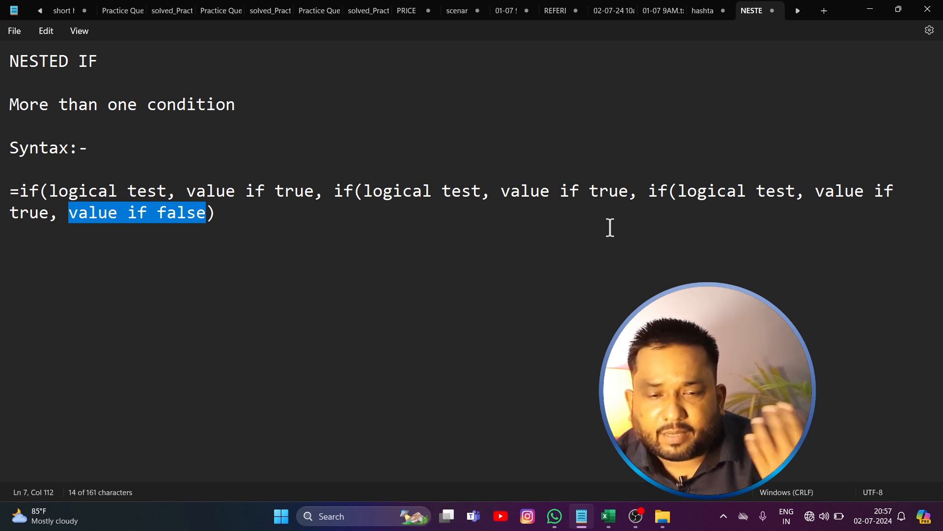
left_click_drag(156, 215, 195, 212)
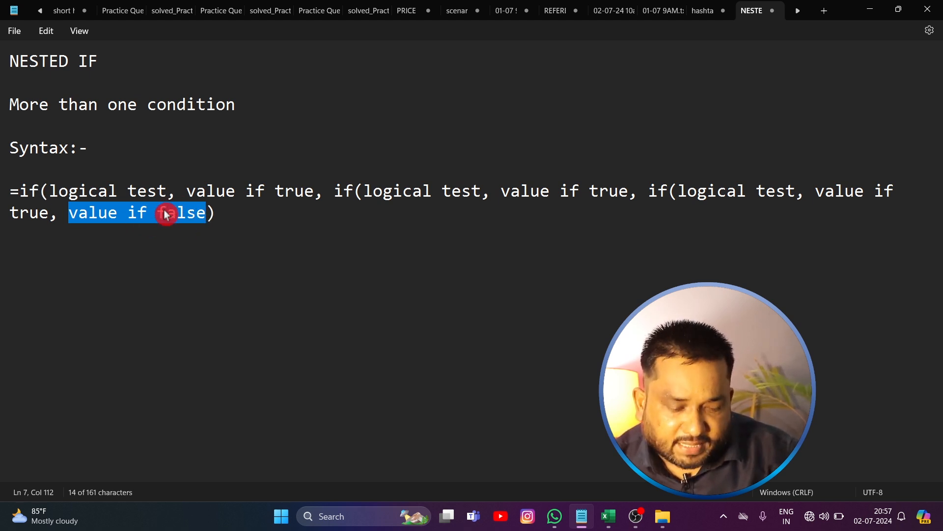
Switch to the Excel workbook excel data.xlsx and examine the Sales Record table, especially the Sales and Commission columns.
key("alt+Tab")
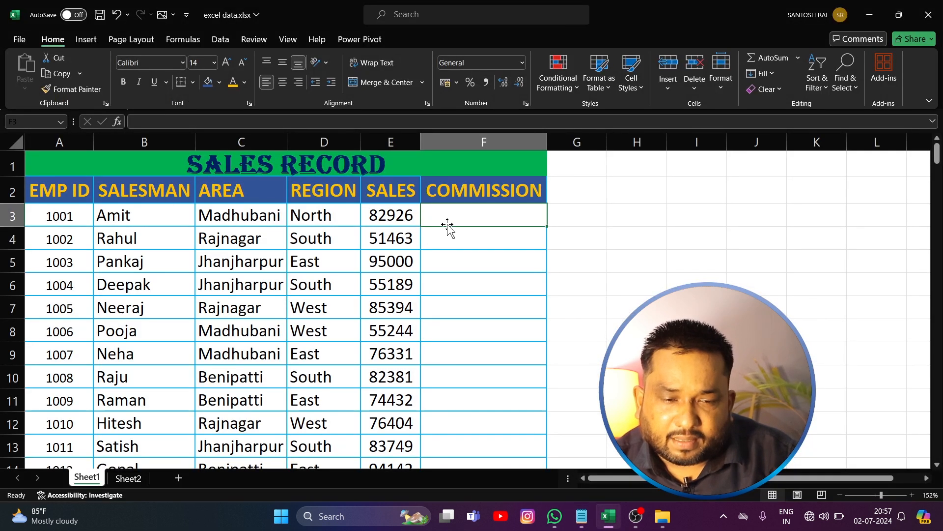
left_click(280, 169)
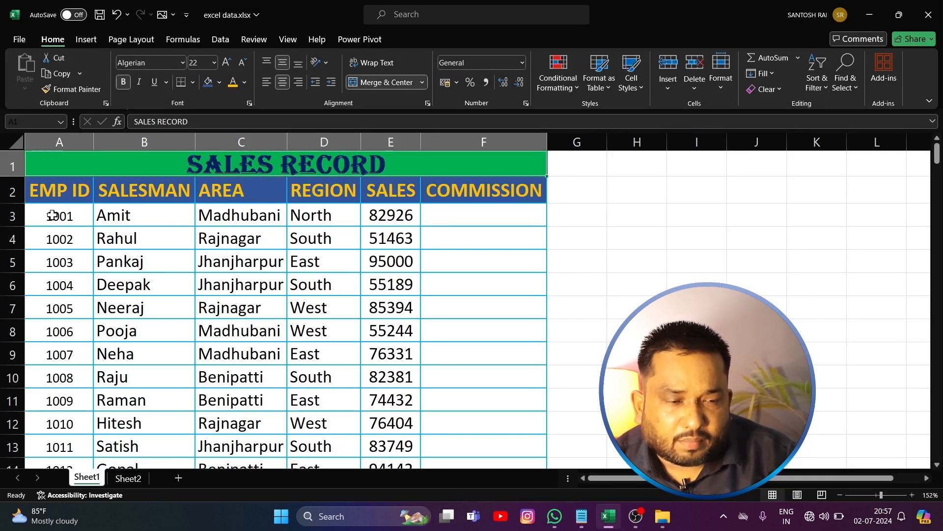
left_click_drag(53, 217, 449, 376)
left_click(485, 210)
left_click(404, 219)
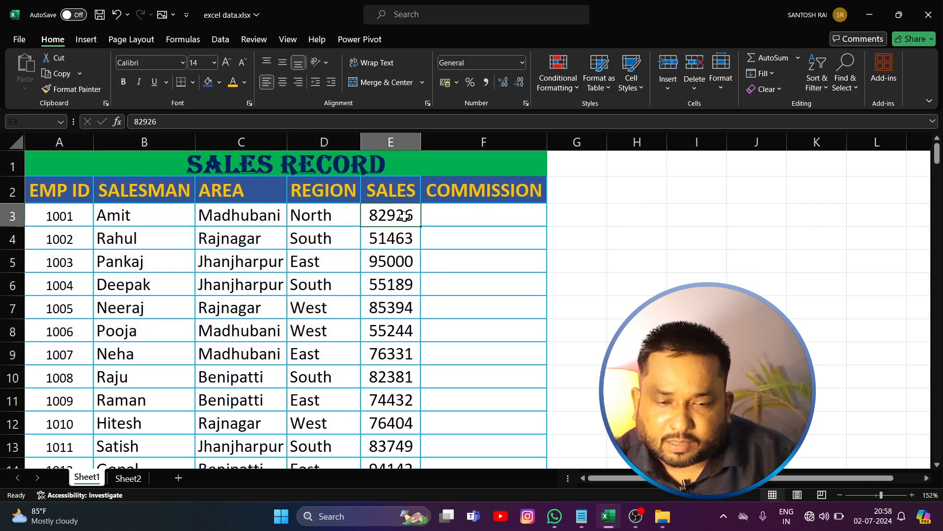
left_click(502, 212)
left_click_drag(502, 199, 499, 301)
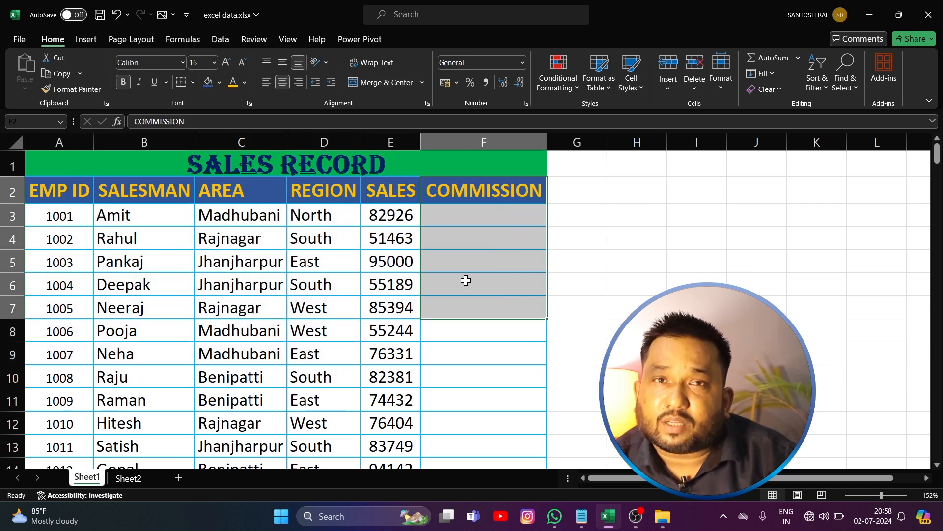
left_click(453, 195)
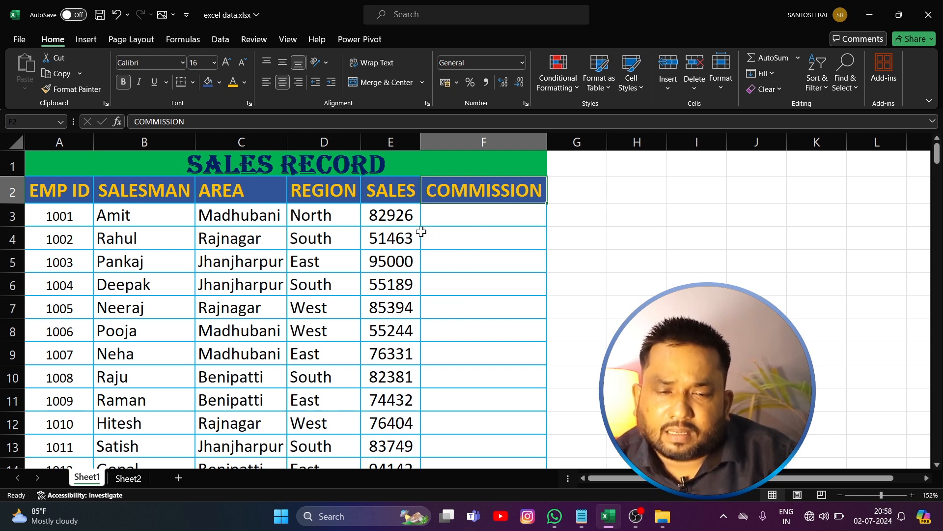
left_click(473, 216)
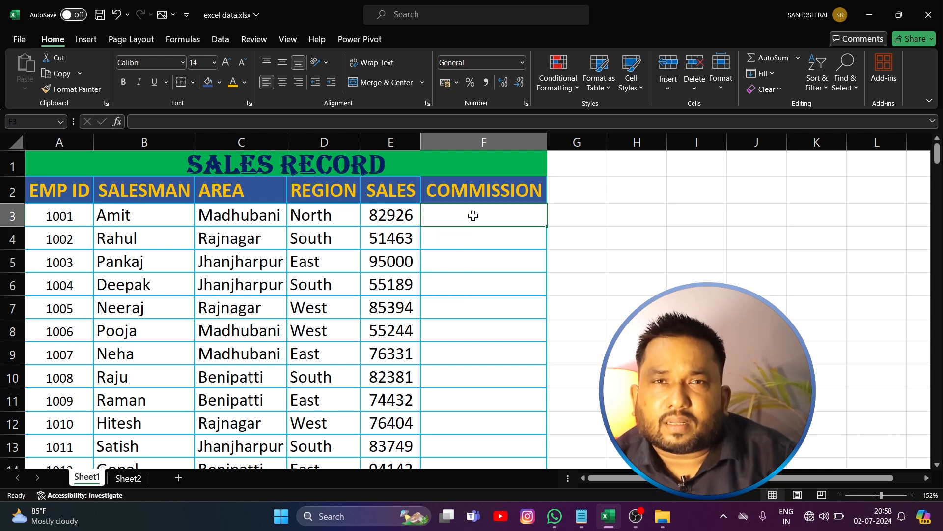
Examine the individual amounts in the Sales column to see which commission condition each sales record would fall under.
left_click_drag(395, 216, 391, 307)
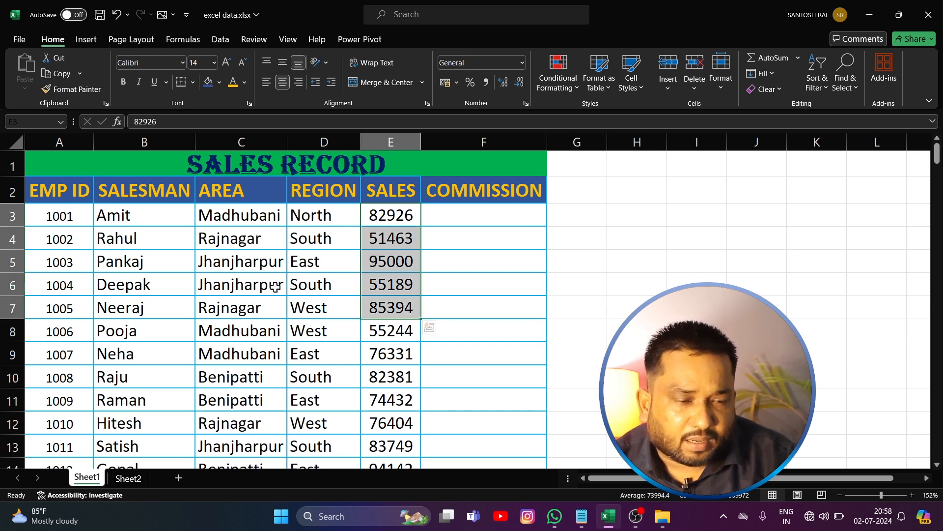
left_click(403, 264)
left_click(393, 309)
left_click(384, 331)
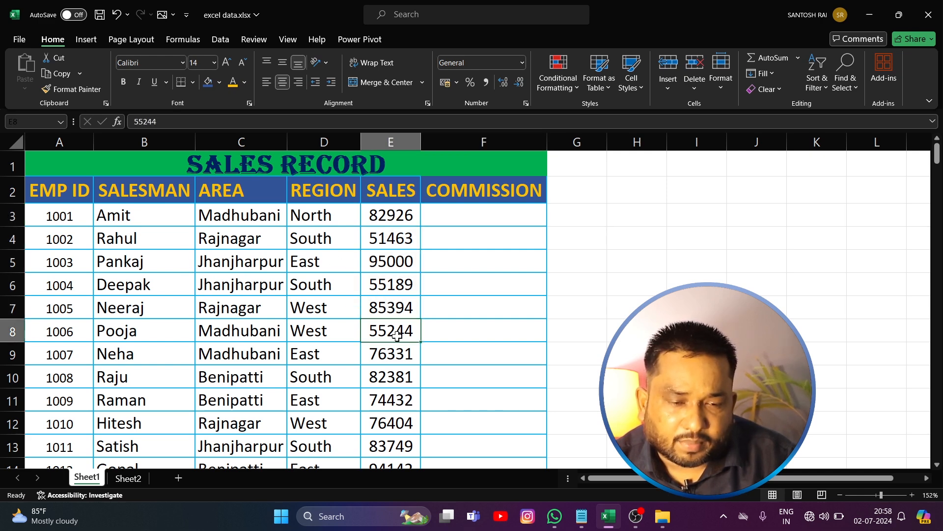
left_click(401, 239)
left_click(475, 212)
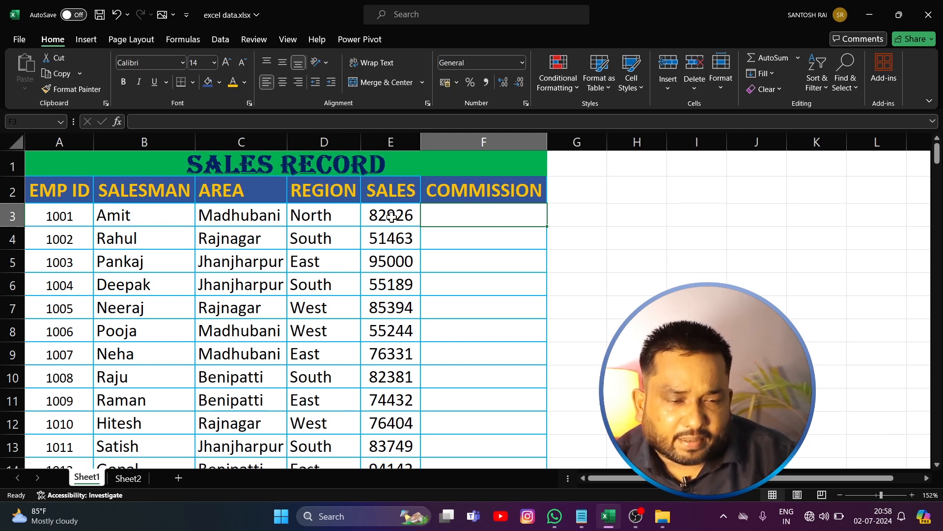
left_click(170, 214)
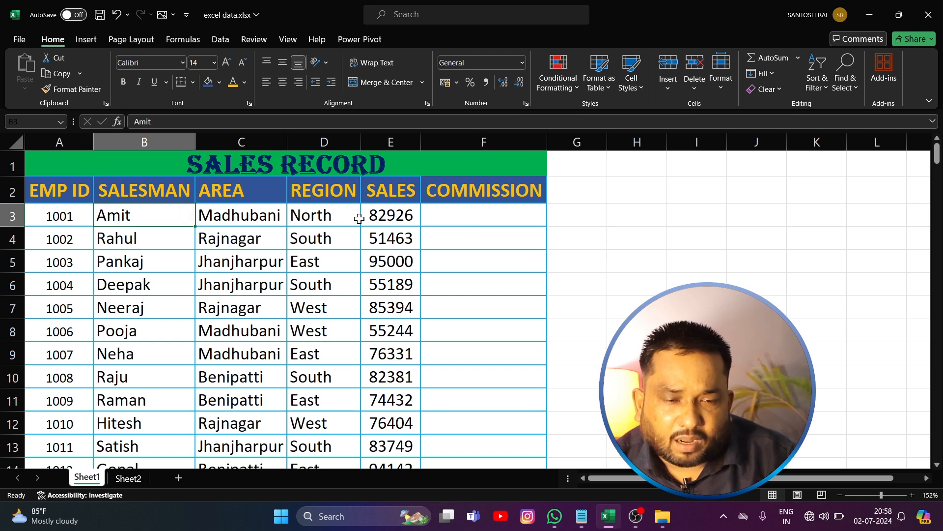
left_click(379, 214)
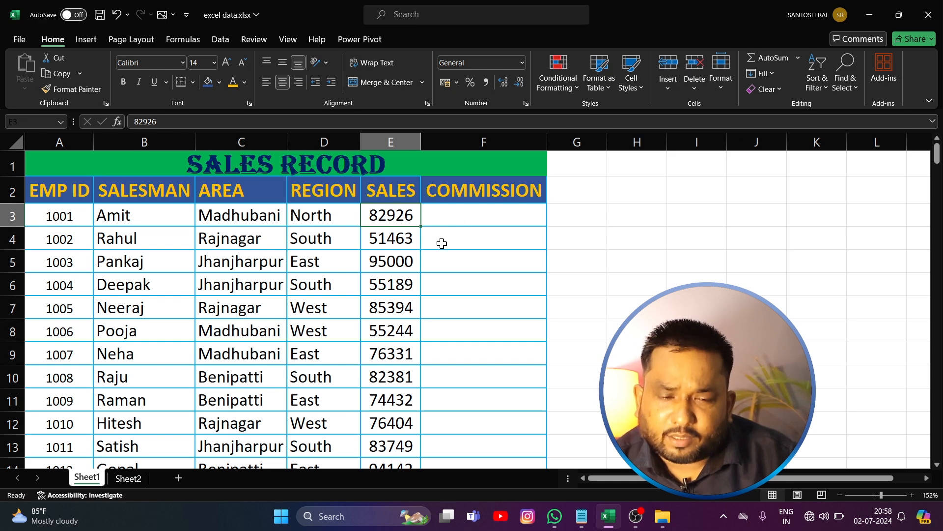
left_click(459, 218)
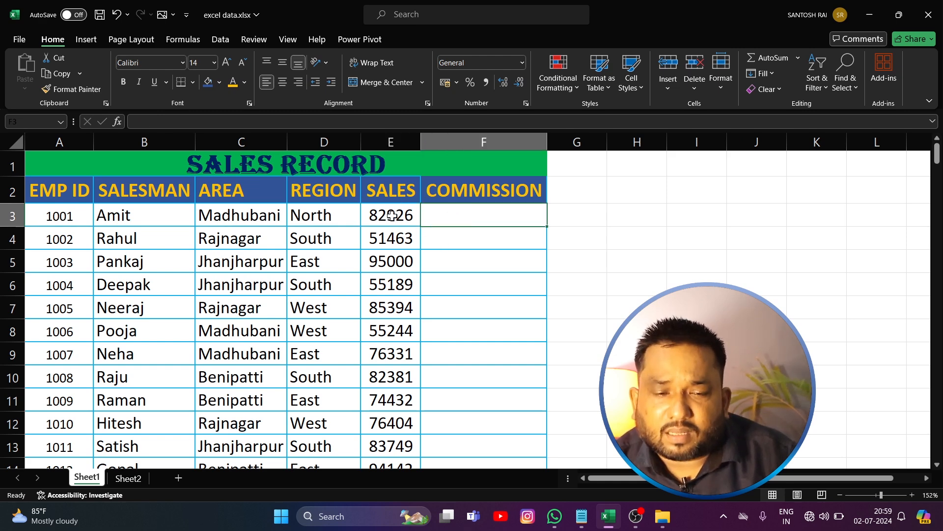
left_click(408, 217)
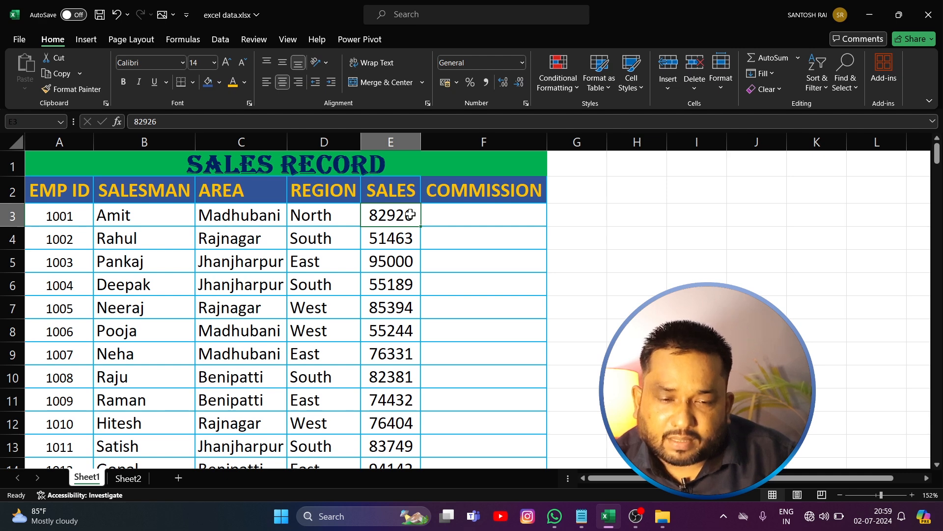
Try a manually entered commission of 5000 in cell F3 and clear the cell again.
left_click(475, 216)
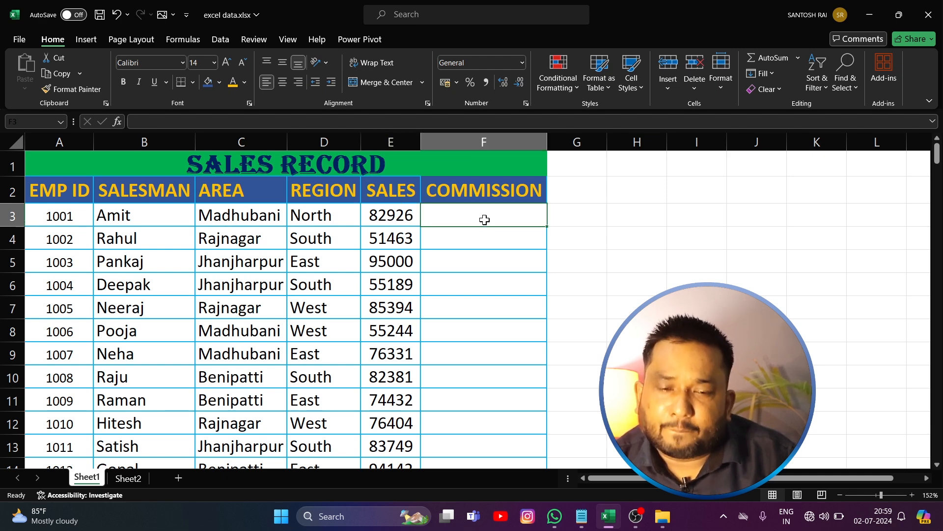
type("5000")
key("Return")
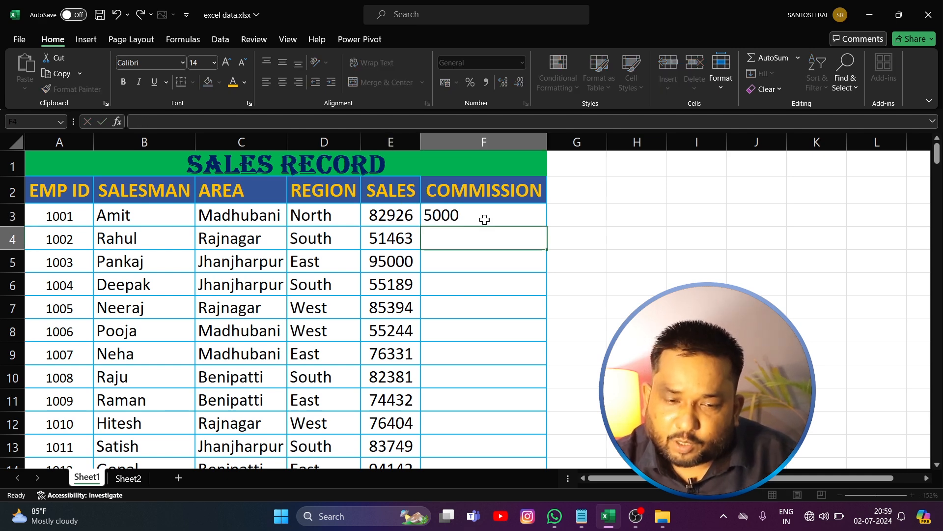
left_click(399, 230)
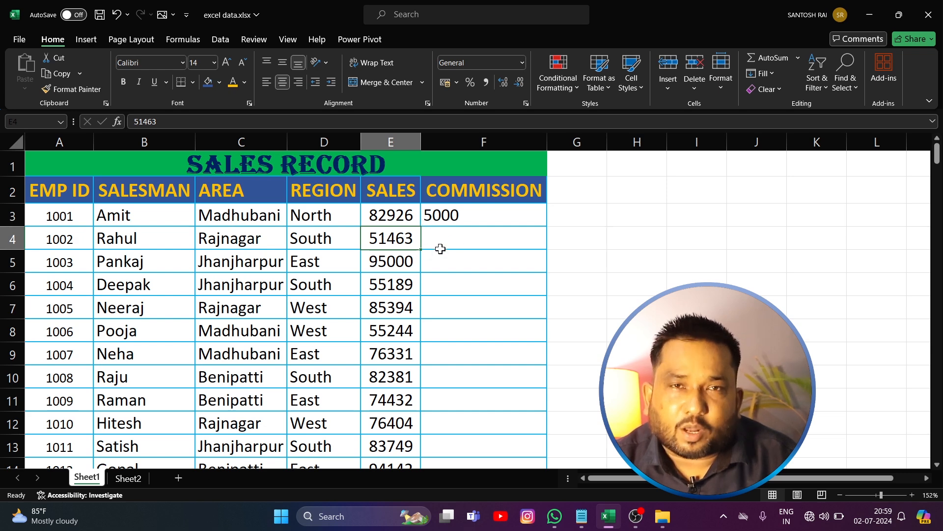
left_click(456, 239)
left_click(392, 262)
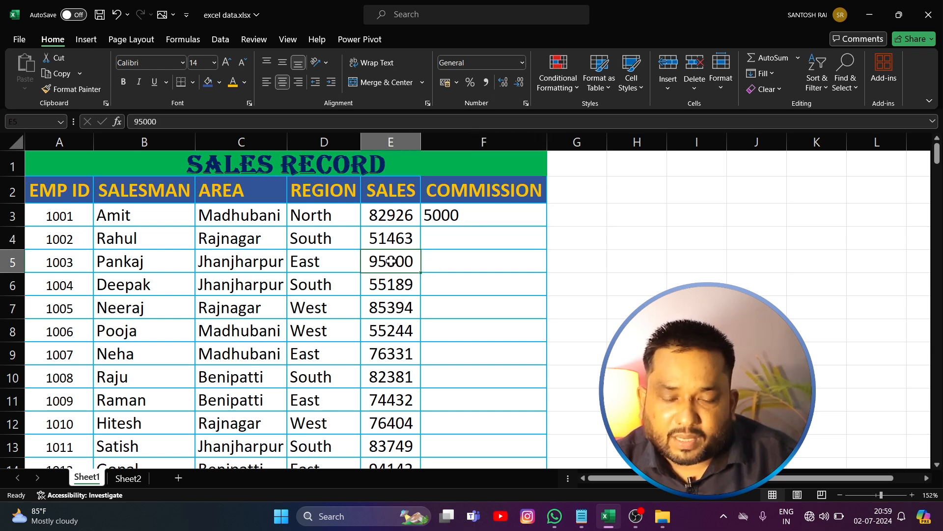
left_click(453, 260)
left_click_drag(398, 216, 395, 285)
left_click(459, 215)
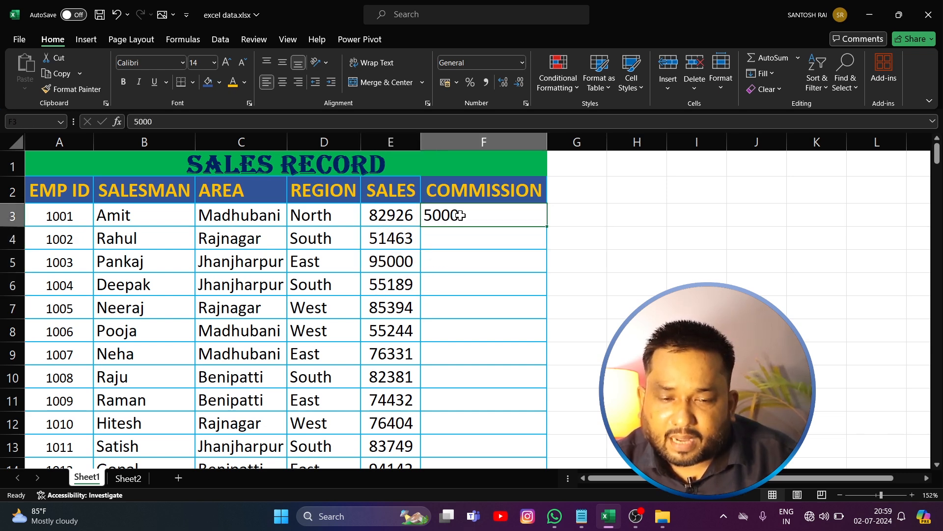
key("Delete")
Start an IF formula in F3 that tests E3>=90000 and returns "10000" if true.
type("=")
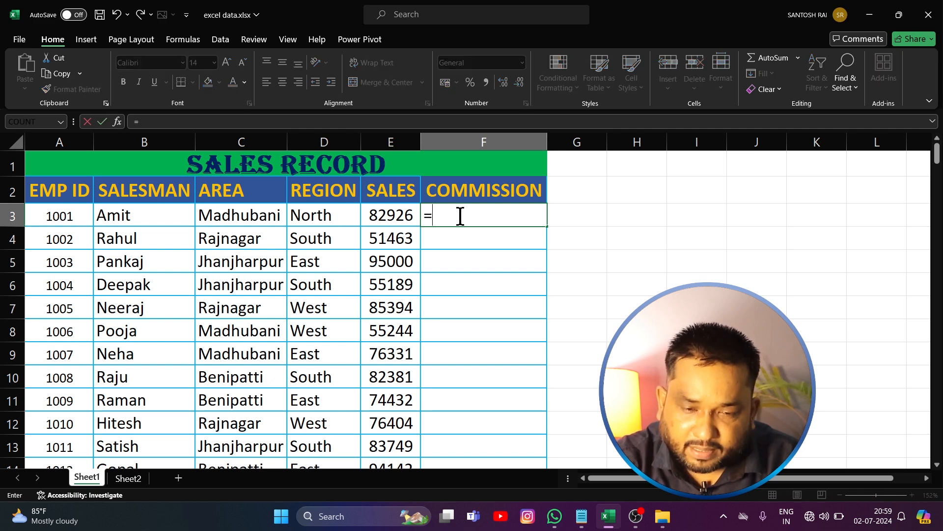
type("if(")
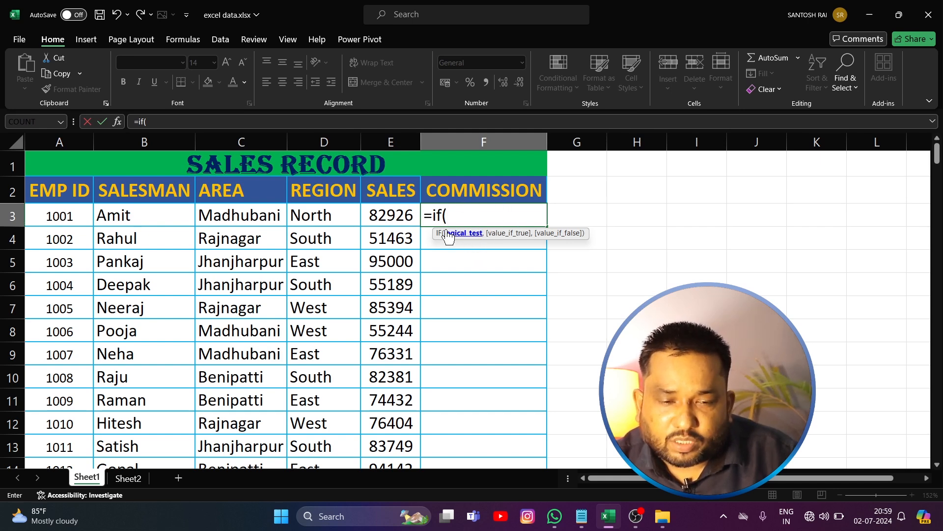
left_click(401, 214)
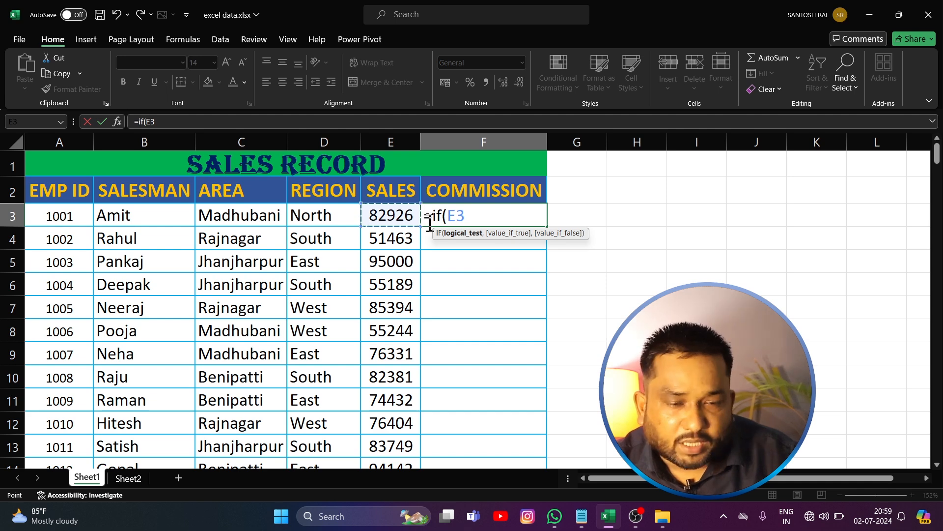
type(">")
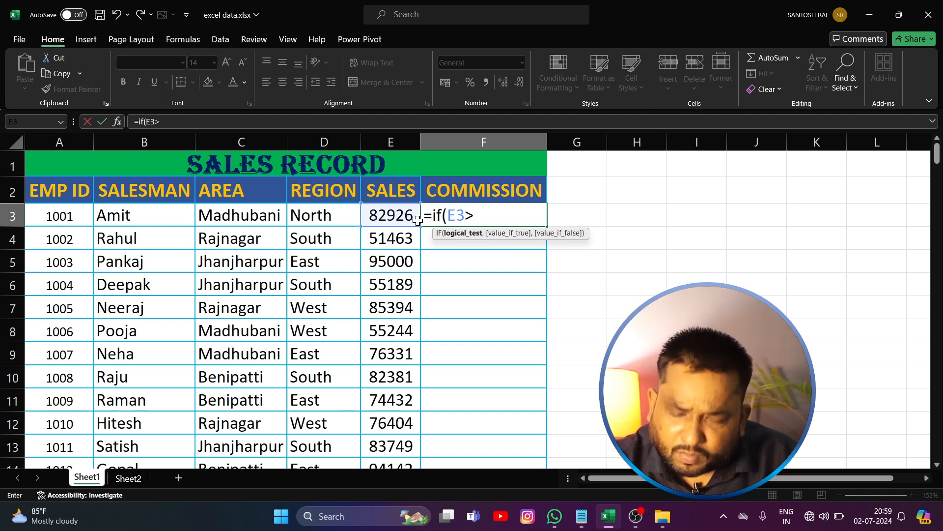
type("=")
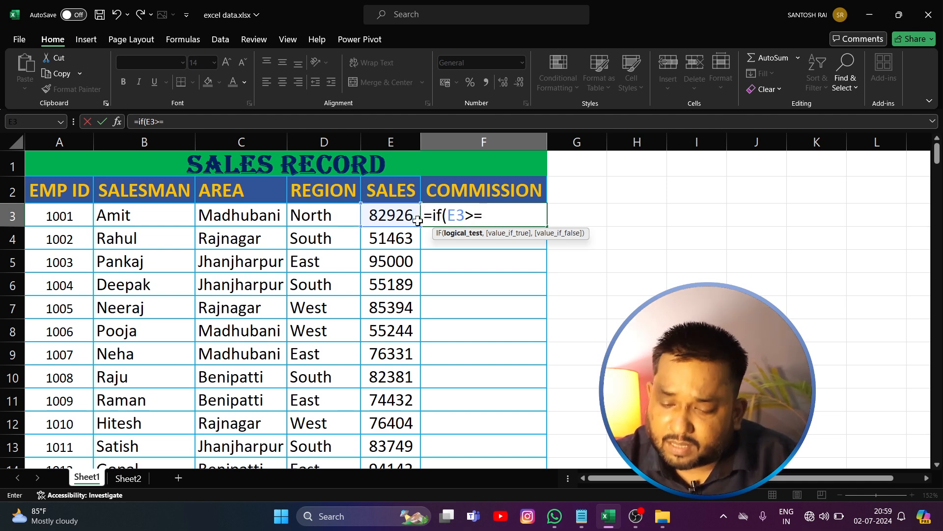
type("90000")
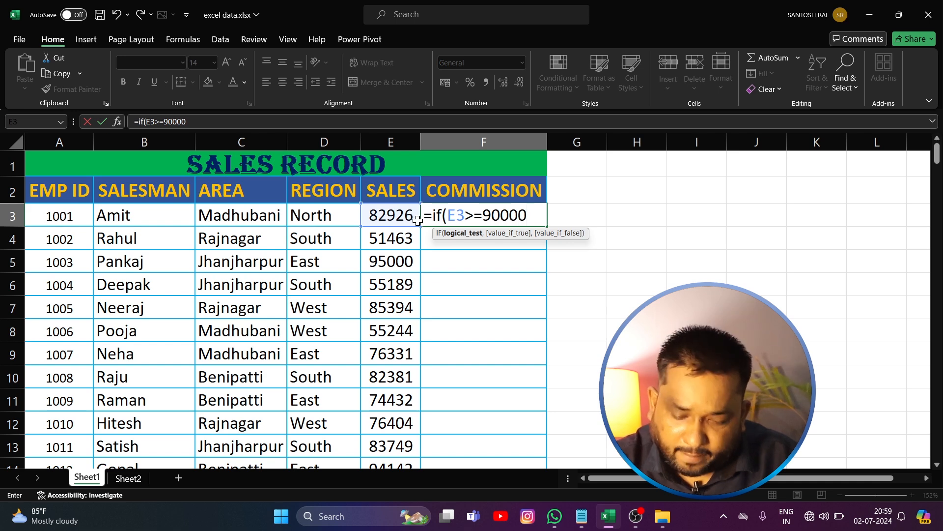
type(",")
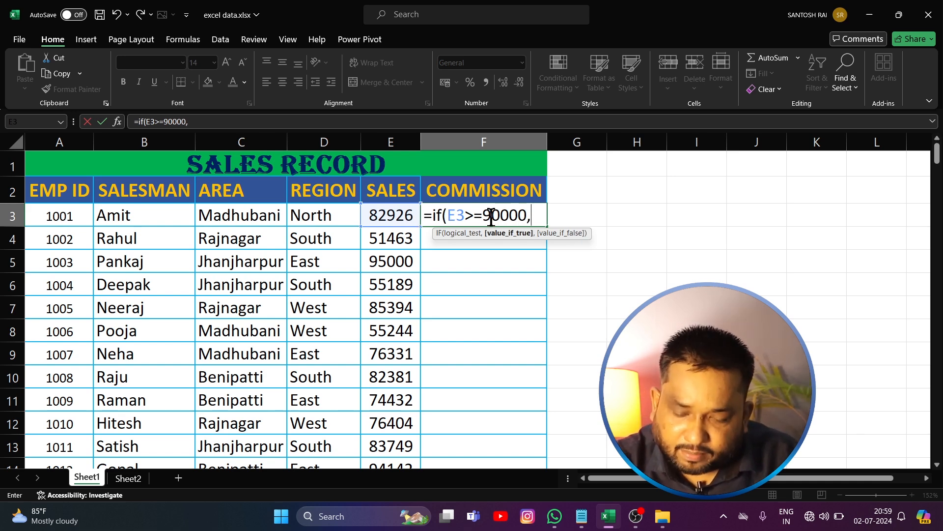
type("\"10000")
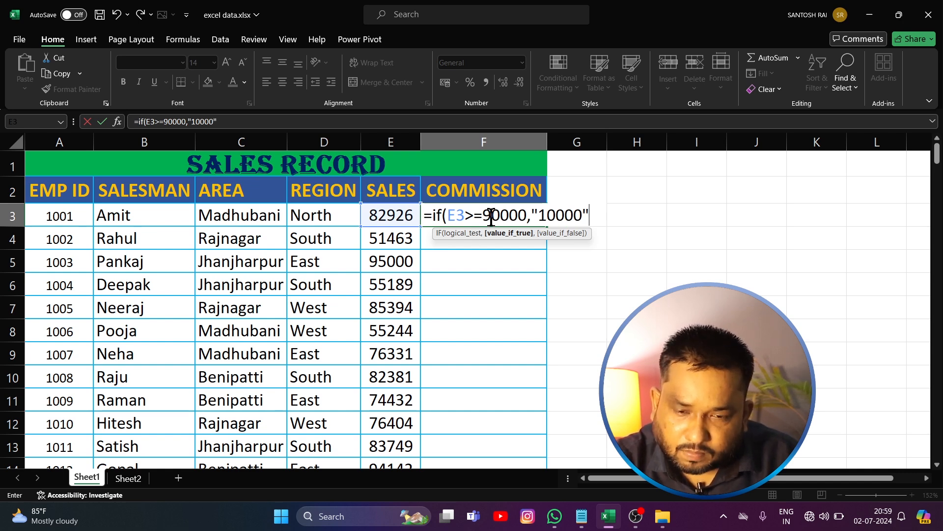
Nest a second IF as the value if false, testing E3>=70000 and returning "5000" if true.
type(",")
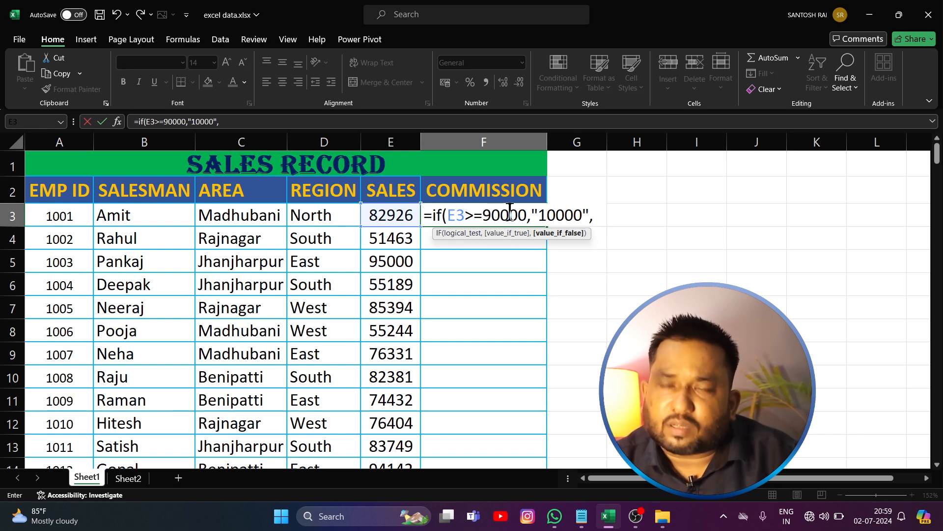
type("if(")
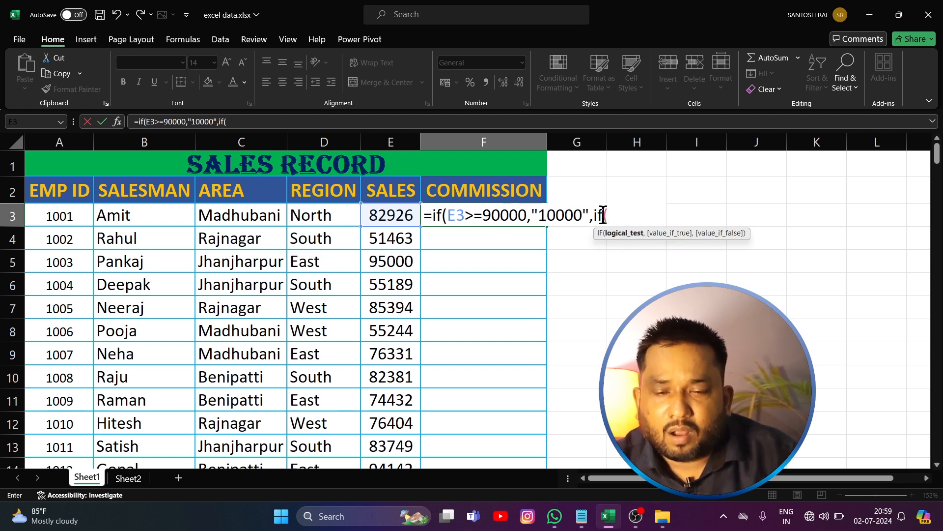
left_click(391, 215)
type(">")
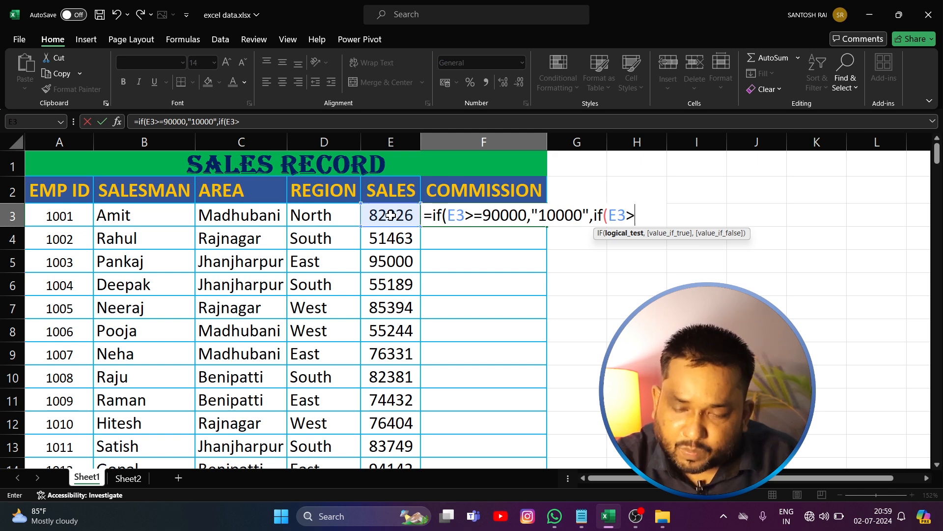
type("=7")
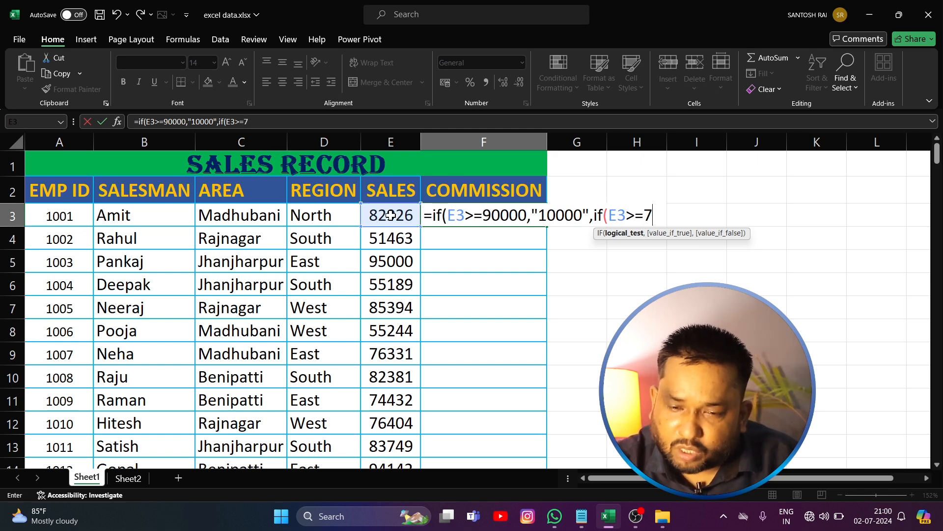
type("0000,")
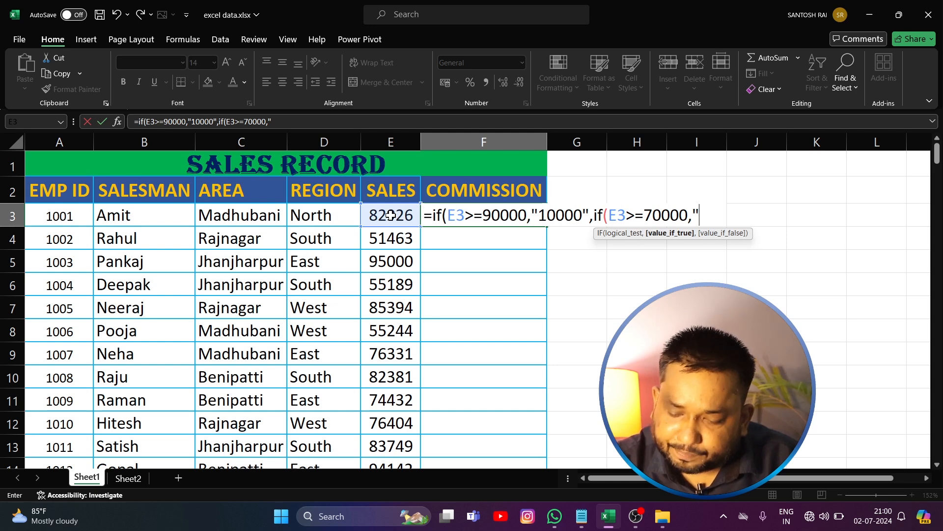
type("\"5000")
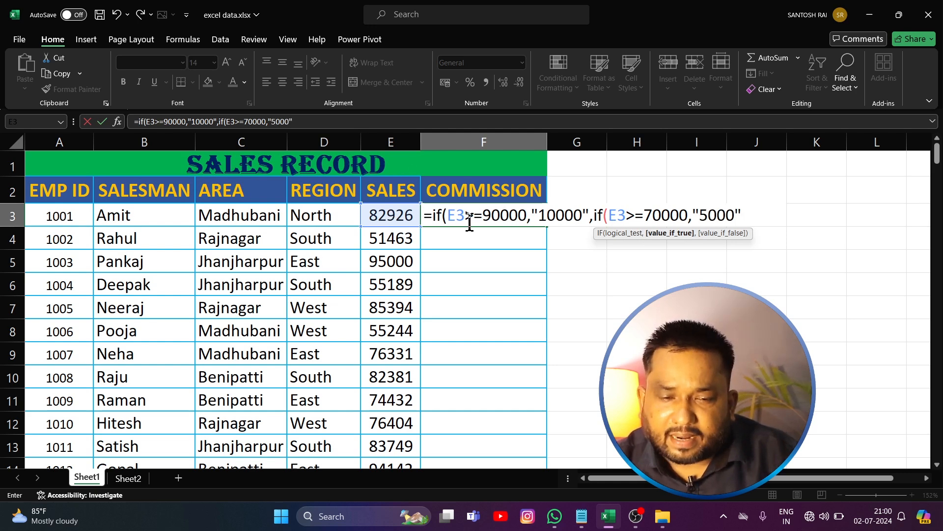
left_click_drag(525, 214, 448, 215)
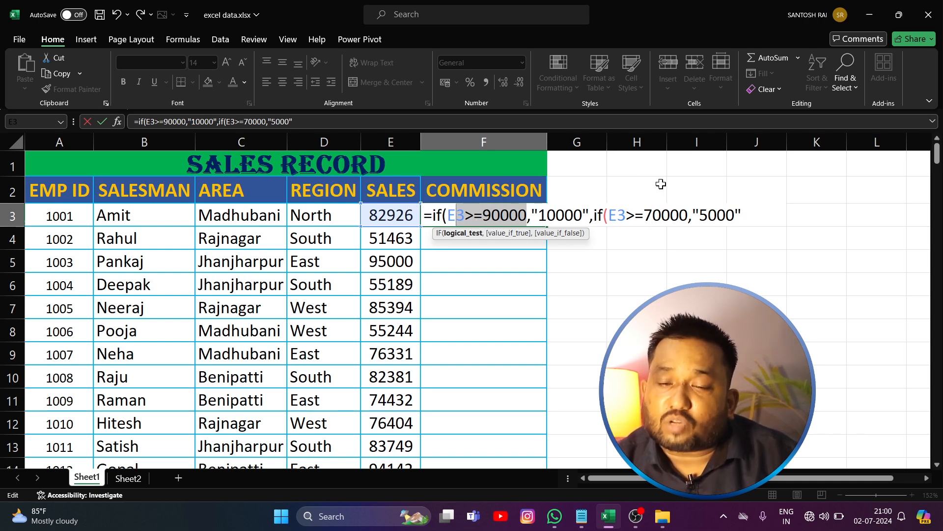
left_click(751, 215)
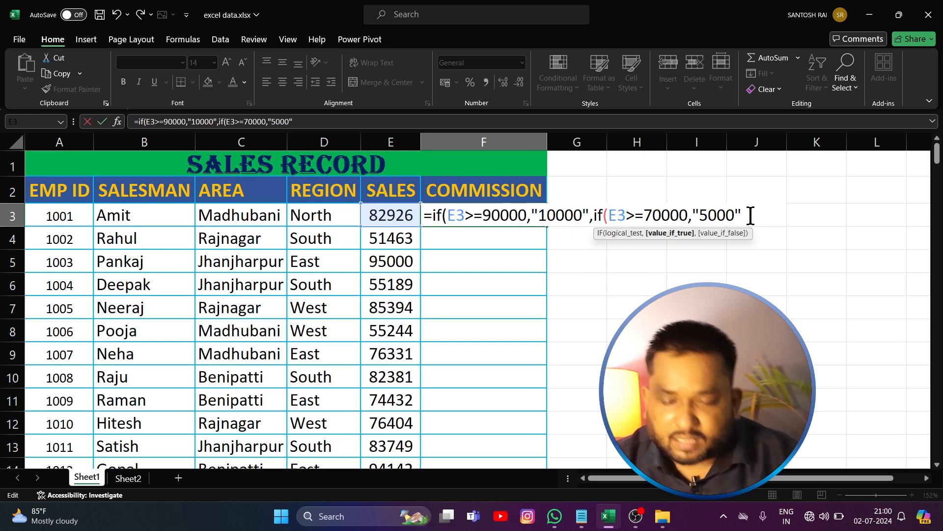
Nest a third IF as the next value if false, testing E3>=60000 and returning "3000" if true.
type(",if")
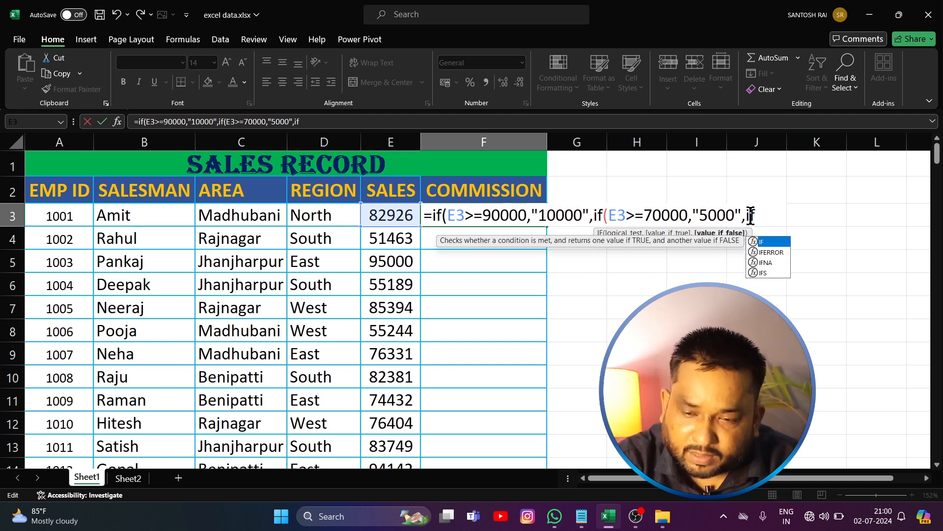
type("(")
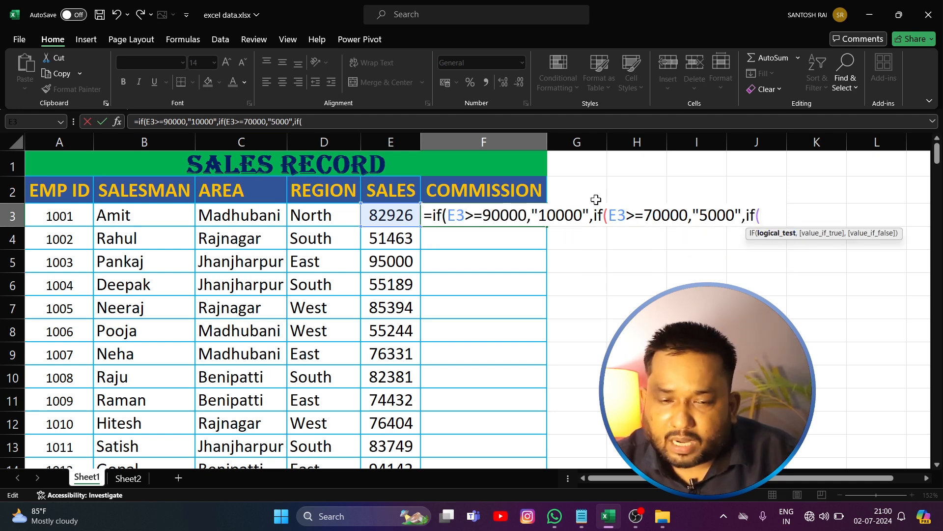
left_click(407, 215)
type(">")
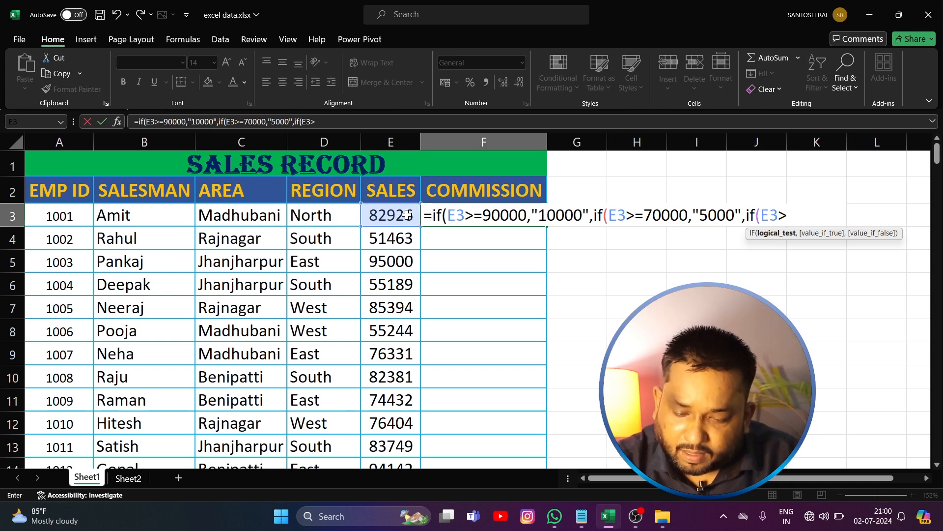
type("=6000")
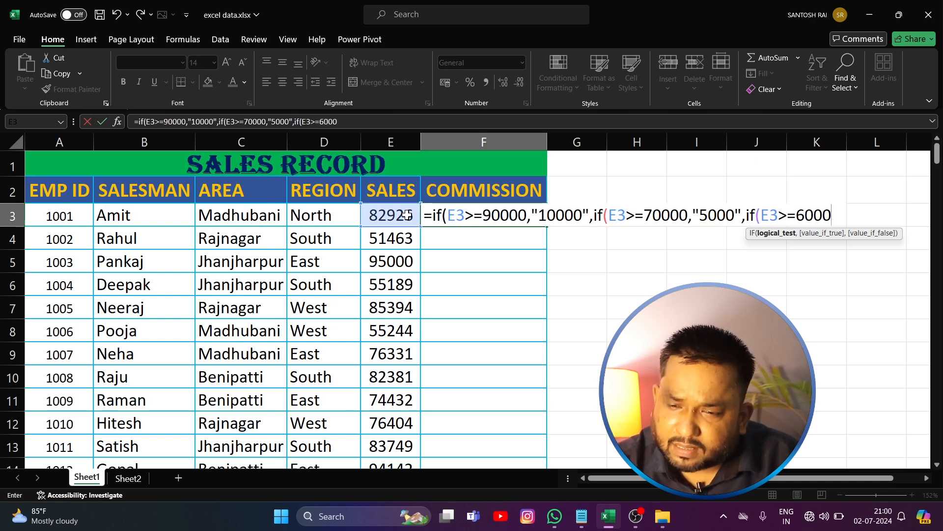
type("0,")
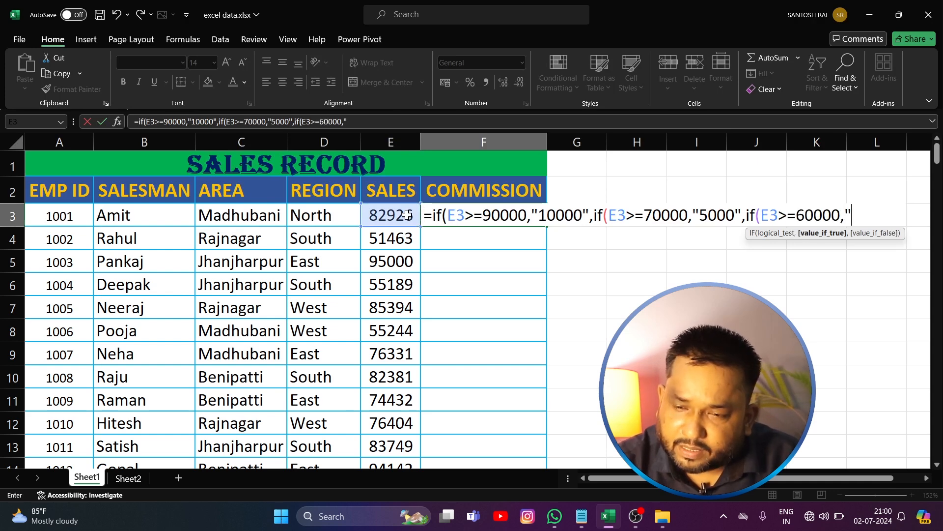
type("\"3000")
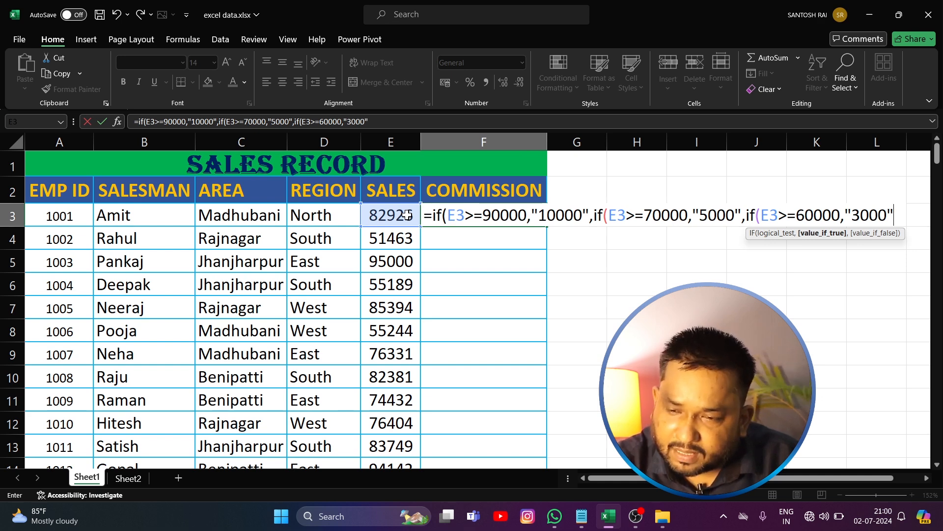
Add "1000" as the final value if false, close all three IF functions and enter the formula in F3.
type("\",")
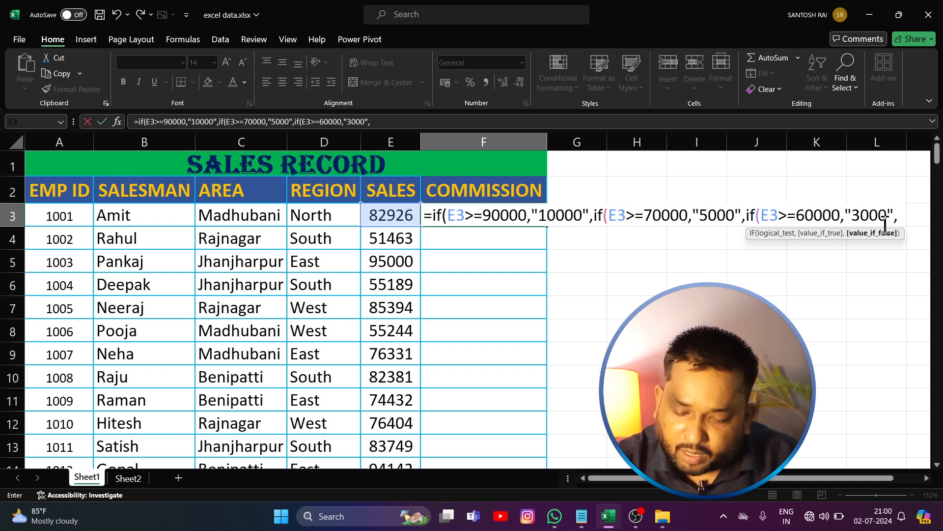
type("\"")
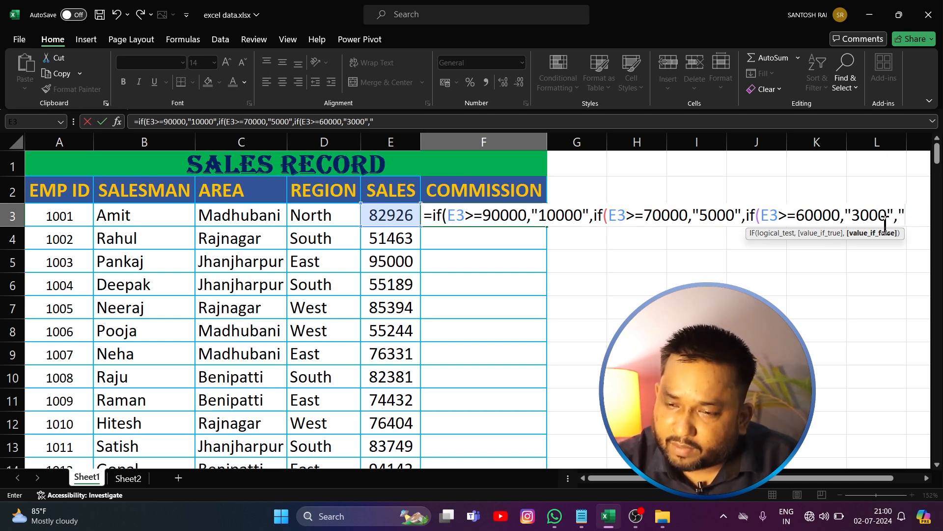
type("1000")
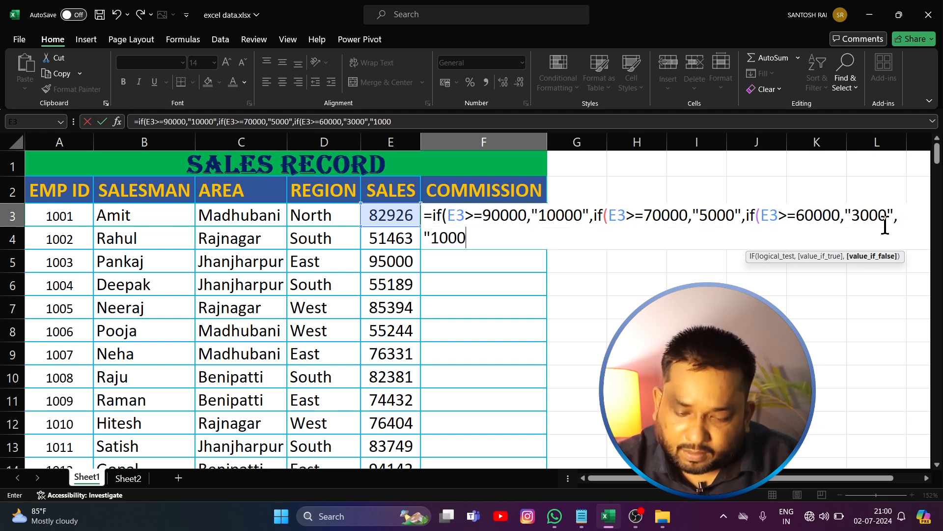
type("\")")
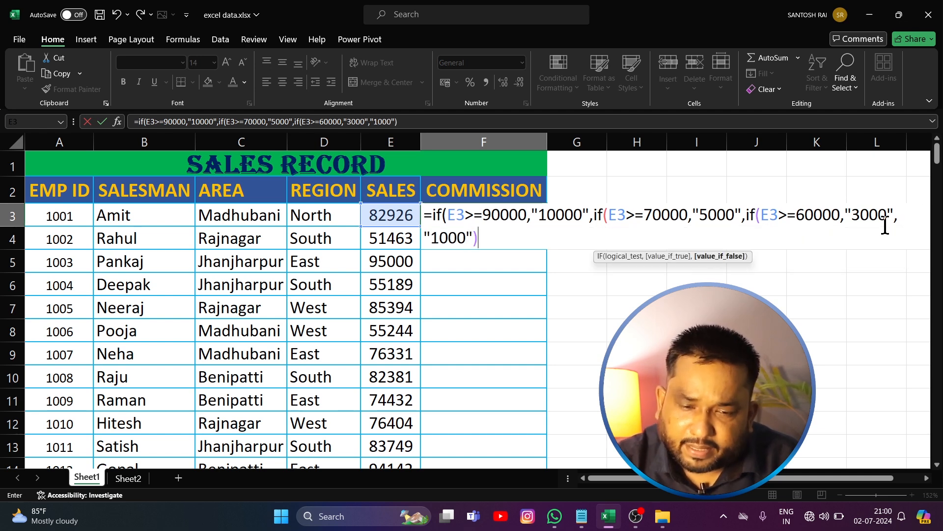
type("))")
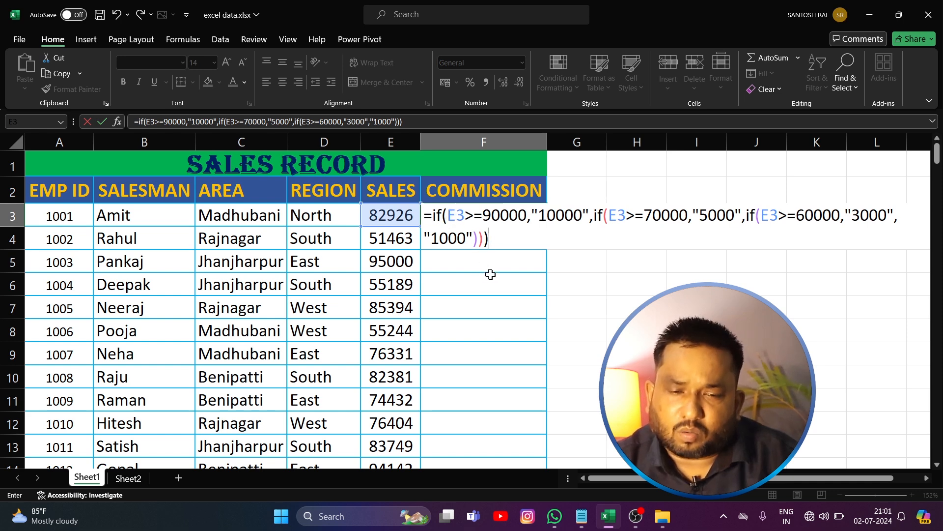
key("Return")
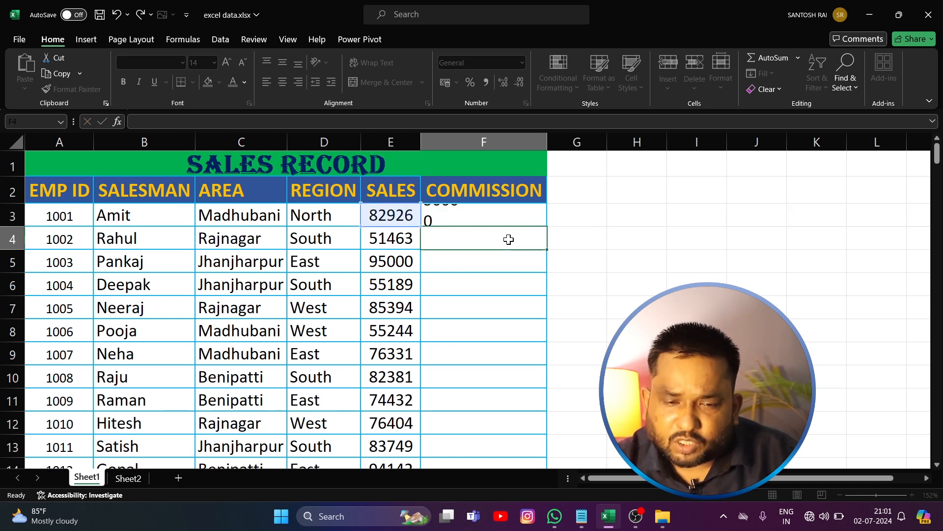
Fill the nested IF formula from F3 down the rest of the Commission column.
left_click(489, 214)
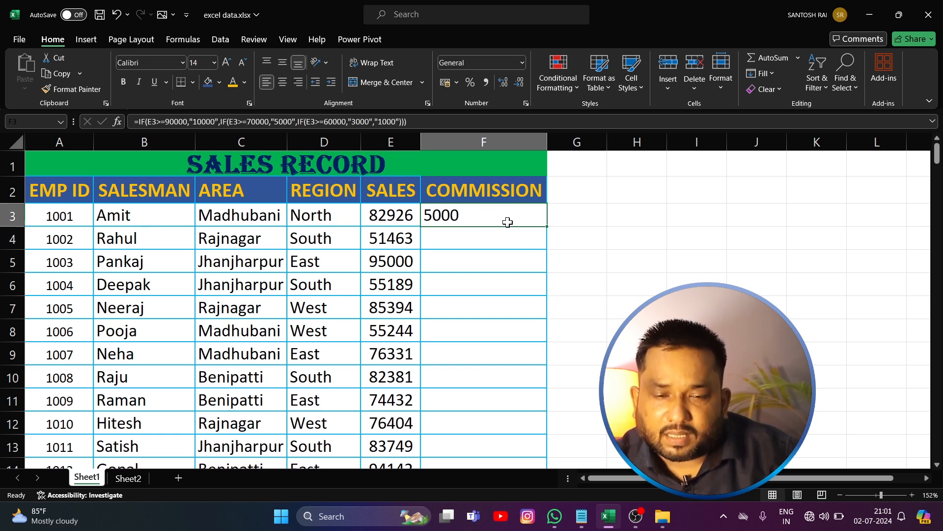
double_click(547, 226)
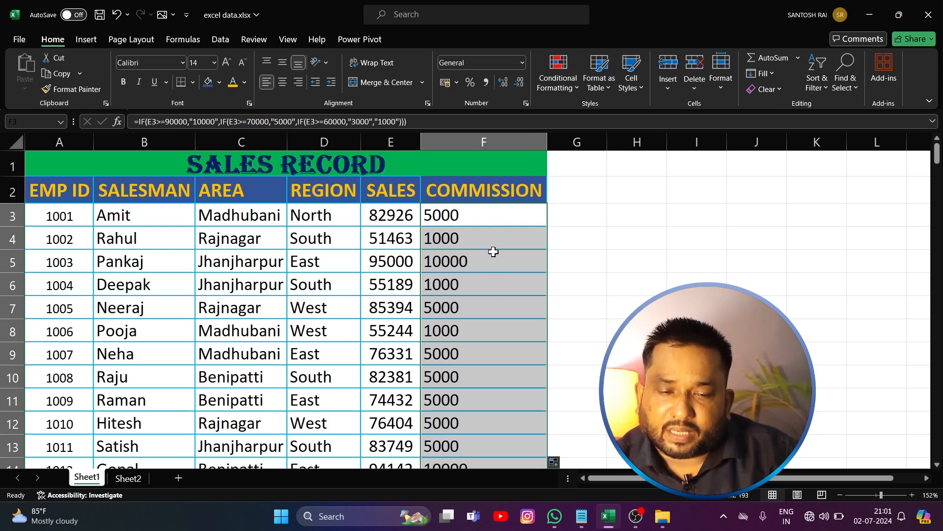
left_click(464, 256)
Check the first Commission results against their Sales amounts and review the full nested IF formula in F3.
left_click(492, 220)
left_click(486, 235)
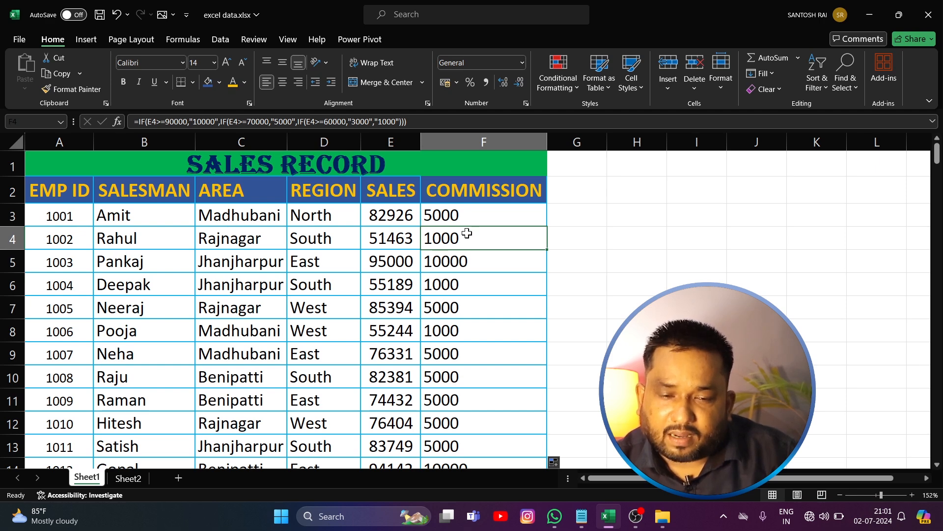
left_click_drag(471, 215, 467, 311)
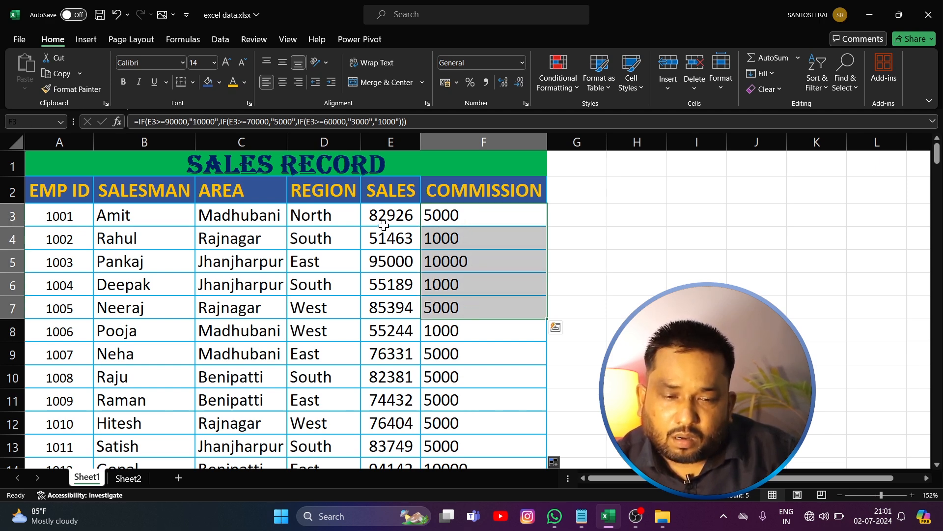
left_click(486, 216)
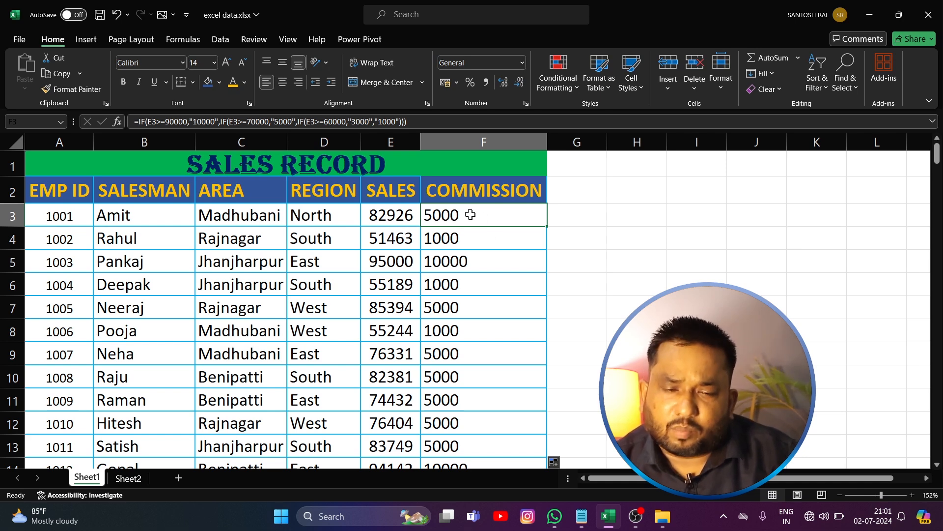
double_click(445, 213)
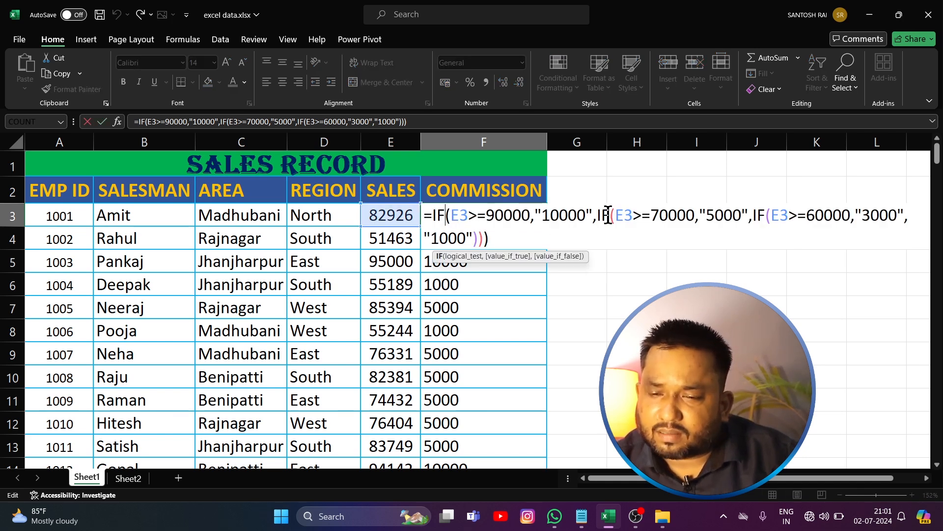
key("Return")
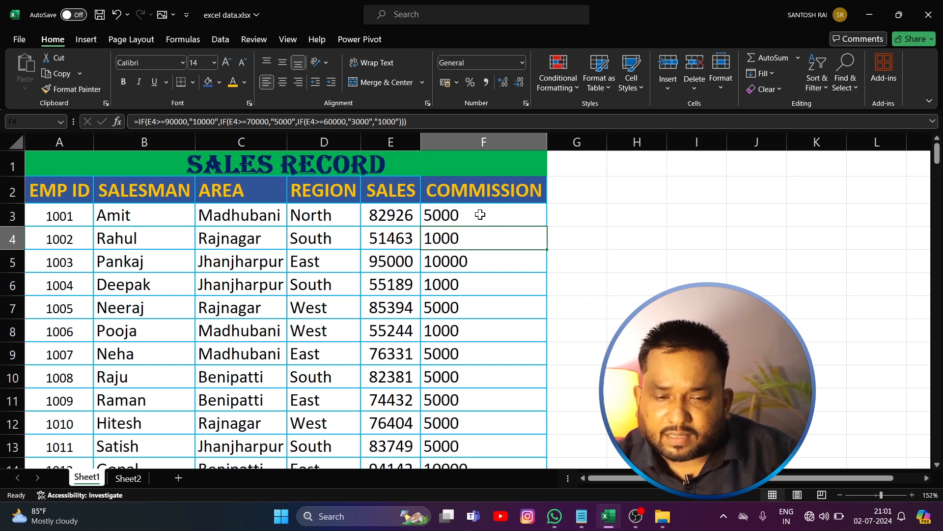
Check the commission in F3 against the sales amount in E3, tracing the E3>=70000 condition and its "5000" result in the nested IF formula.
left_click(481, 217)
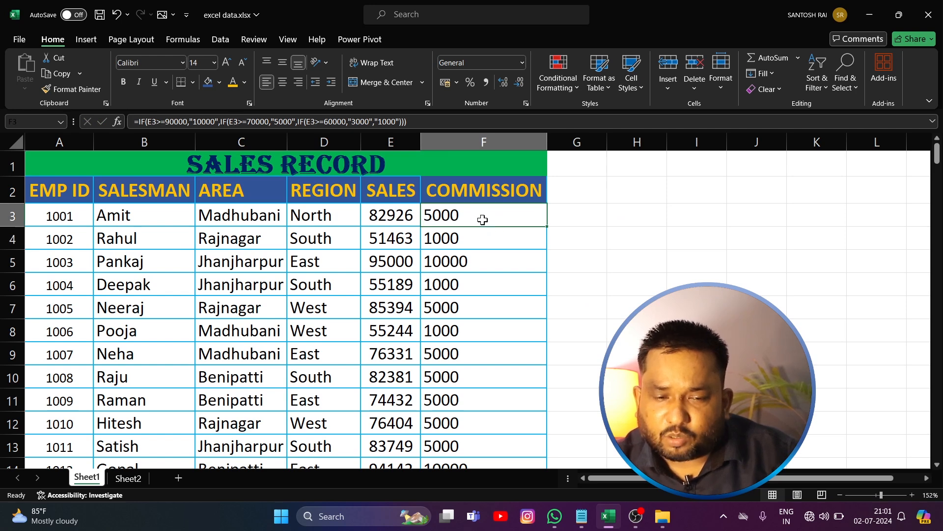
left_click(392, 214)
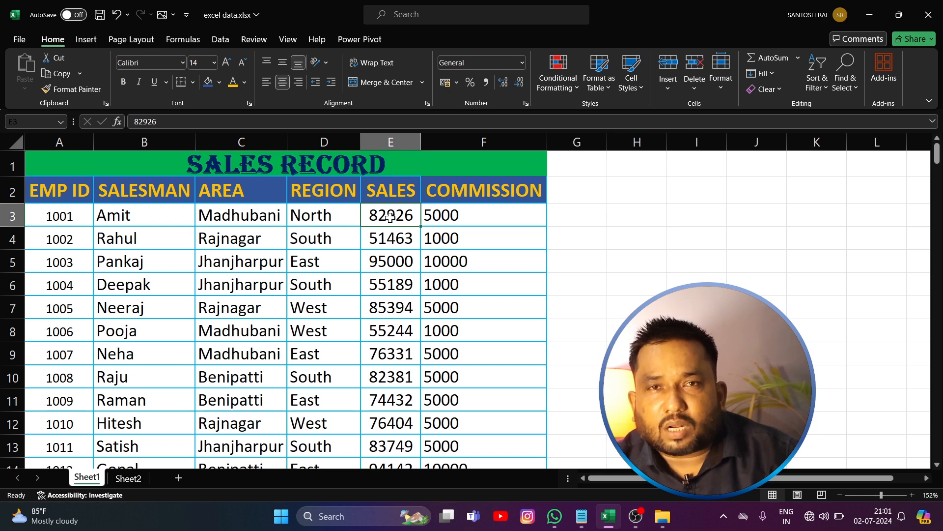
double_click(445, 216)
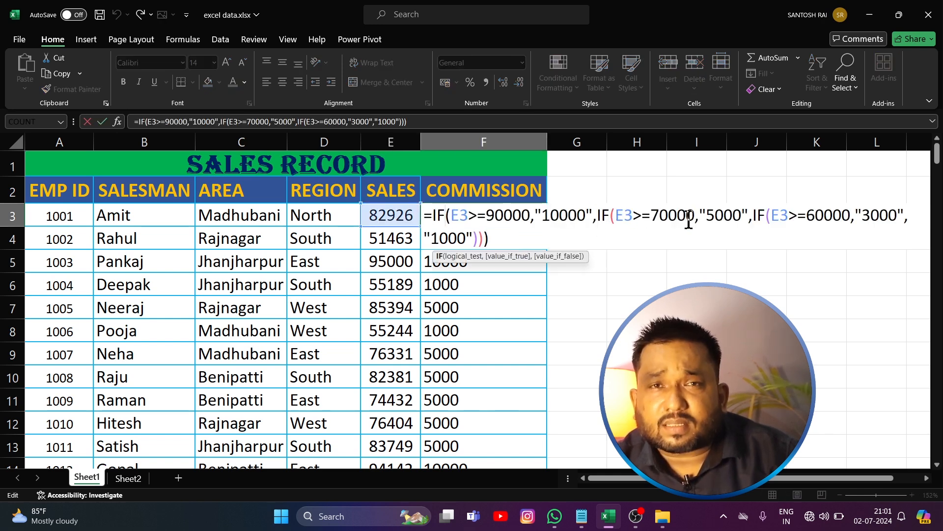
key("Return")
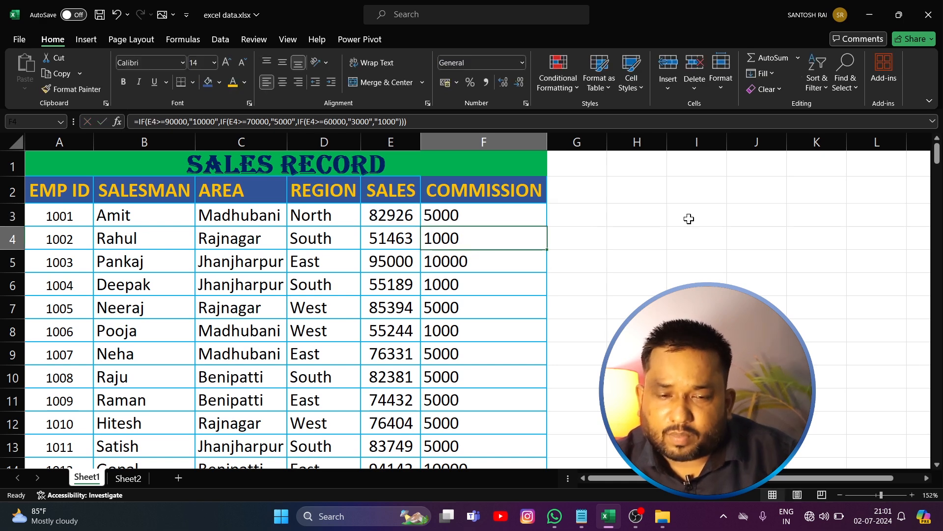
left_click(407, 214)
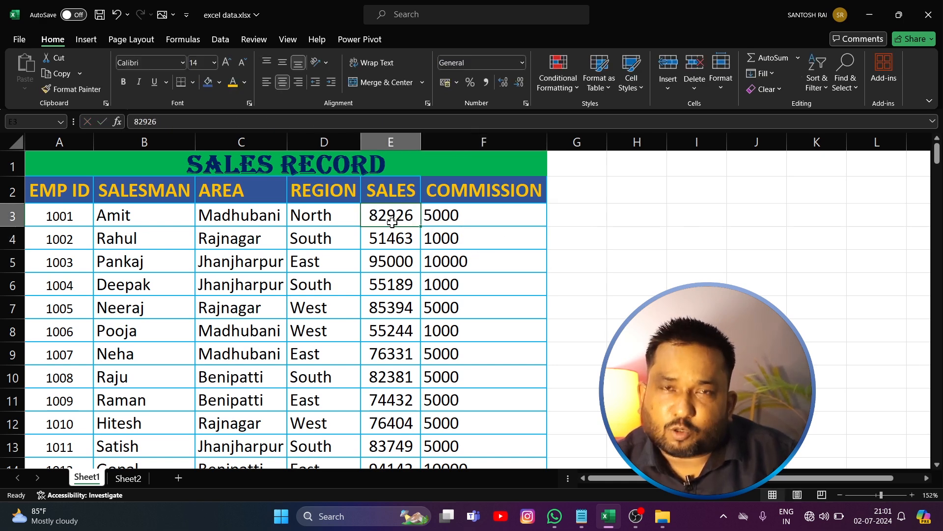
left_click(464, 215)
double_click(464, 215)
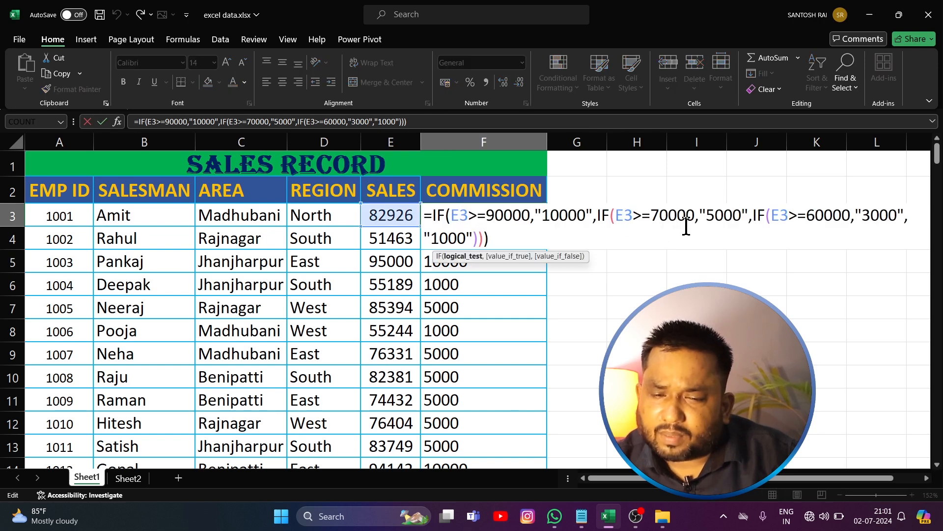
left_click_drag(741, 216, 712, 218)
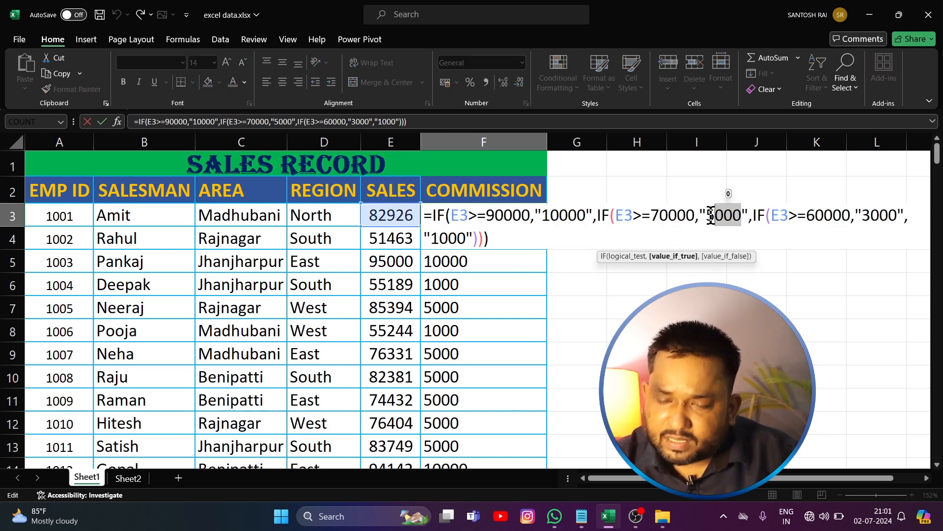
key("Return")
left_click(468, 216)
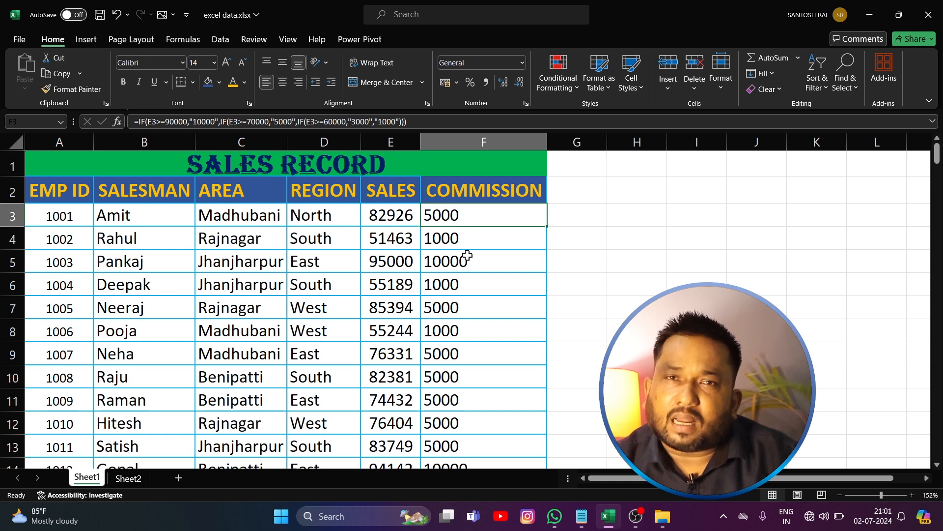
Compare the commission in F4 with the sales amount in E4 and review the row's nested IF formula.
left_click(434, 238)
left_click_drag(175, 238, 457, 240)
left_click(401, 240)
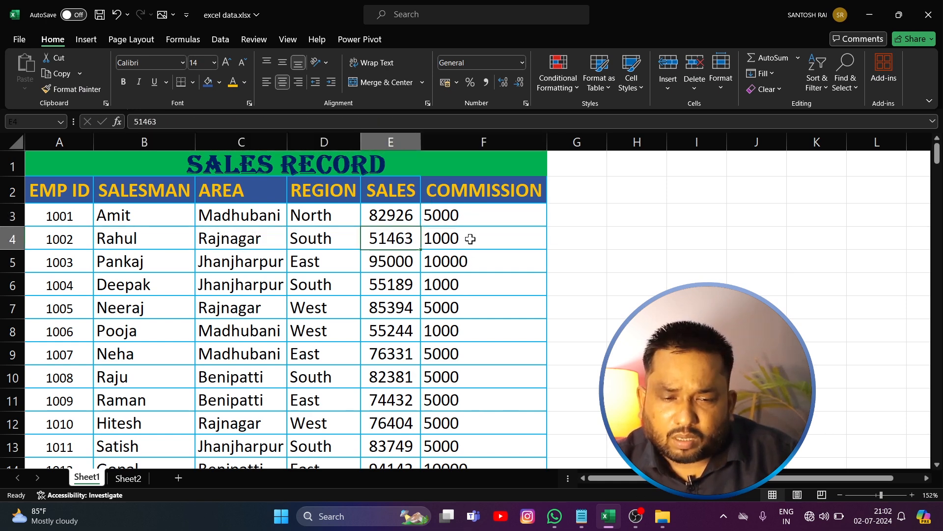
left_click(470, 239)
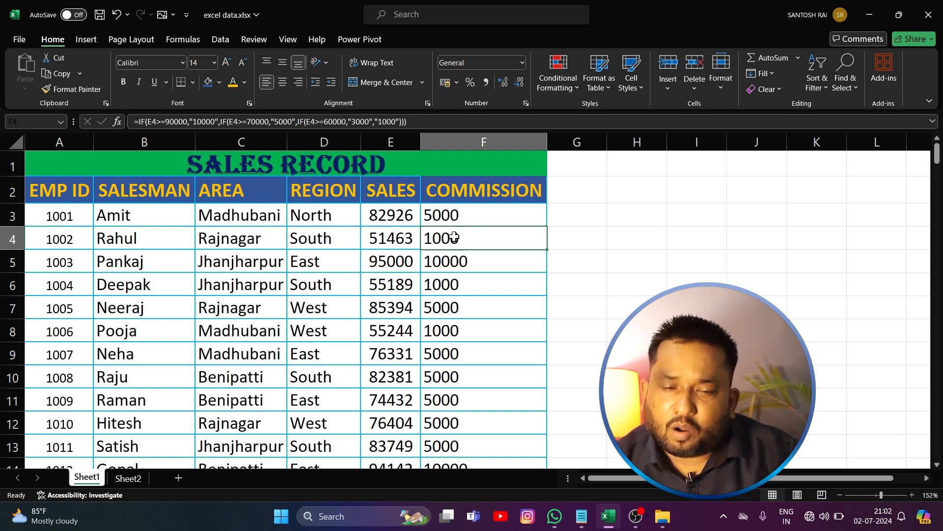
left_click(400, 237)
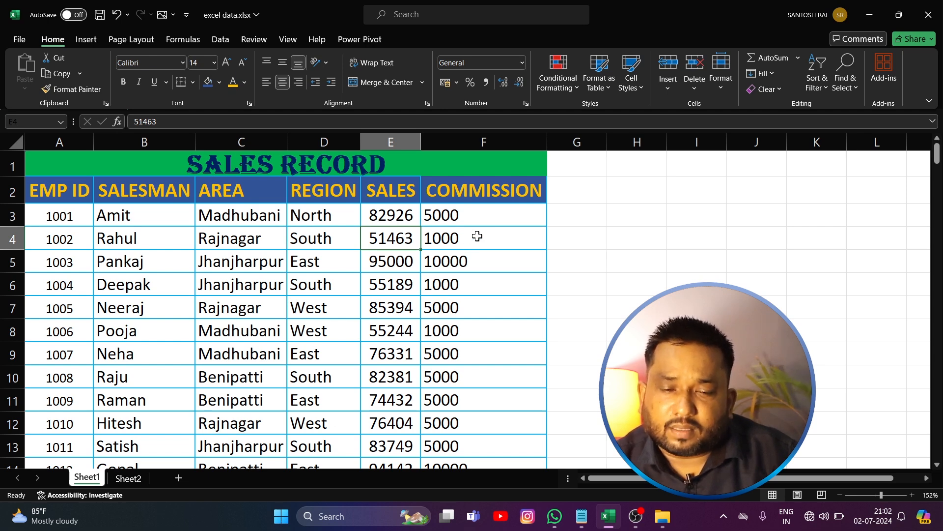
Check the commission in F5 against the sales amount in E5 using its nested IF formula, and look over the Commission column.
left_click_drag(472, 261, 554, 352)
left_click(465, 261)
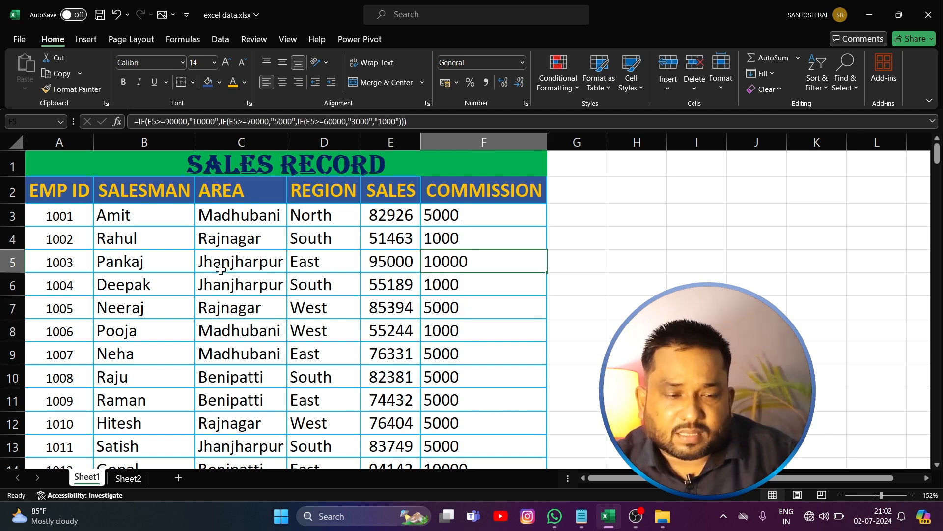
left_click(377, 266)
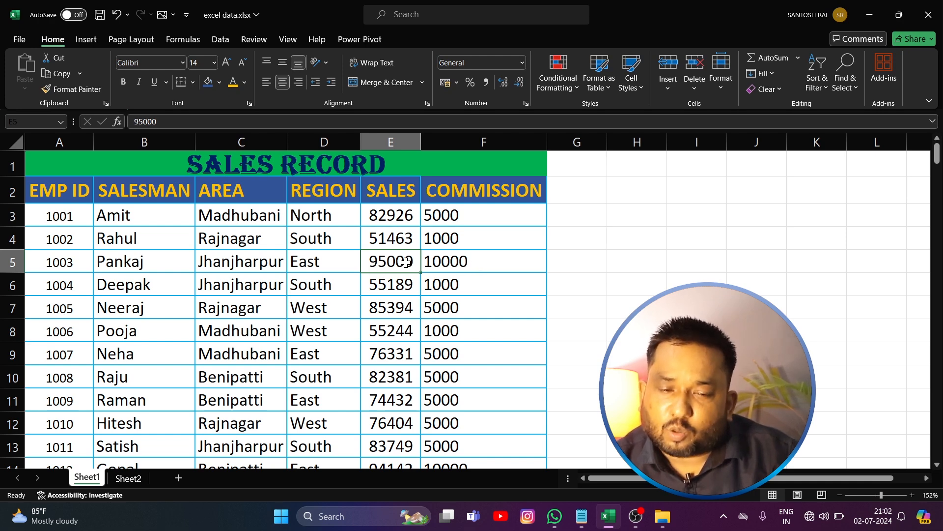
left_click(464, 262)
double_click(464, 262)
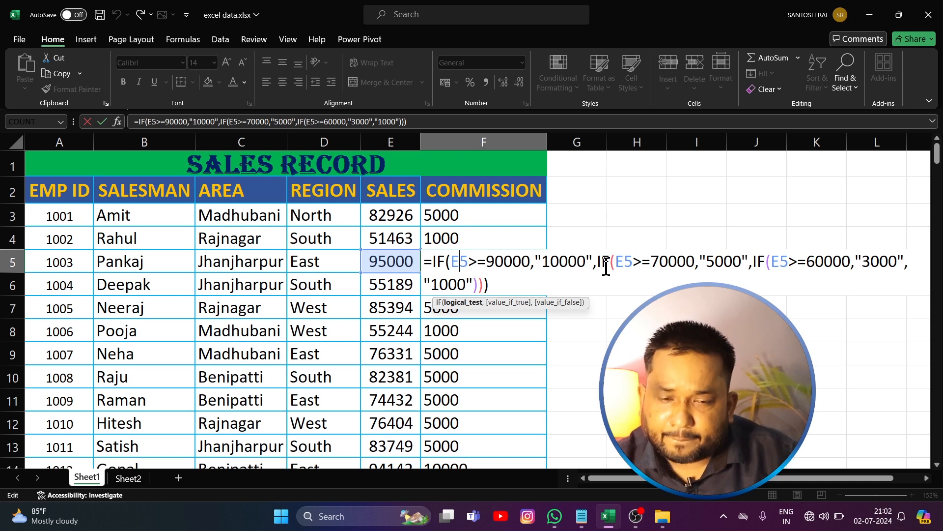
key("Return")
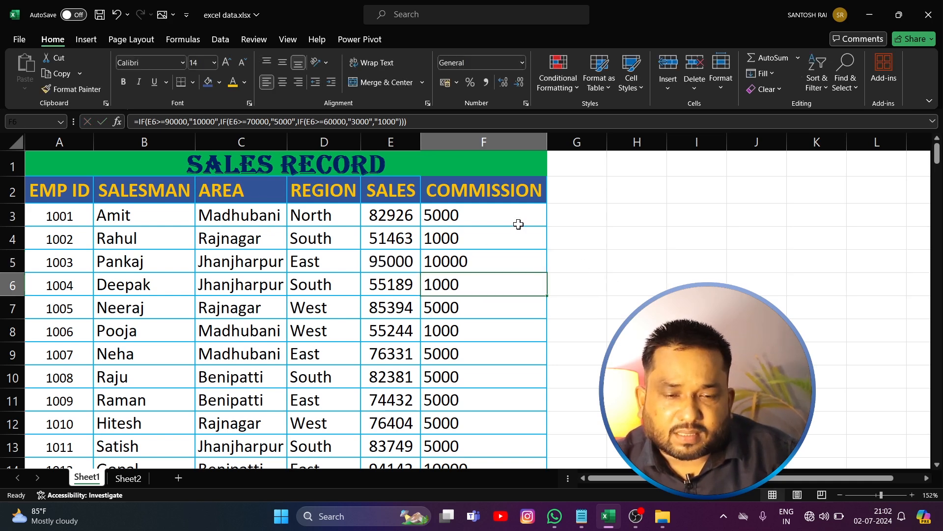
left_click_drag(519, 224, 490, 379)
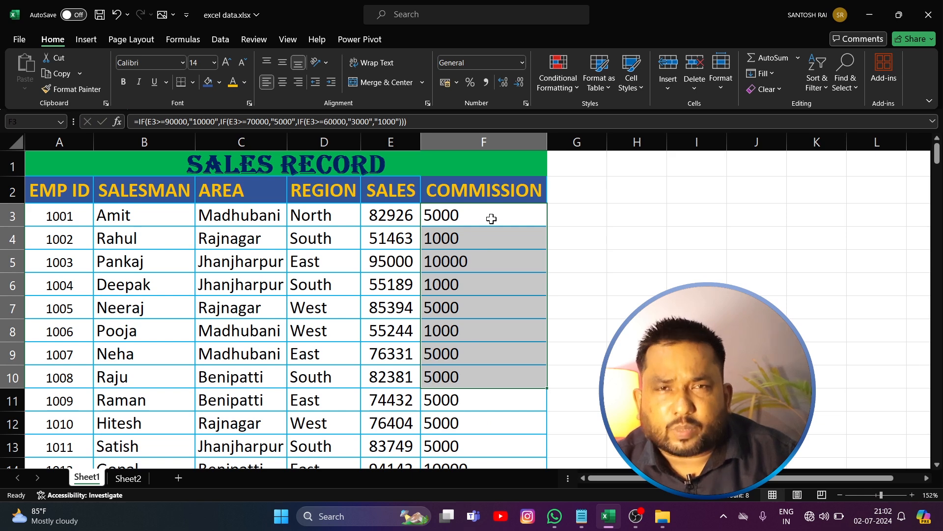
left_click(488, 191)
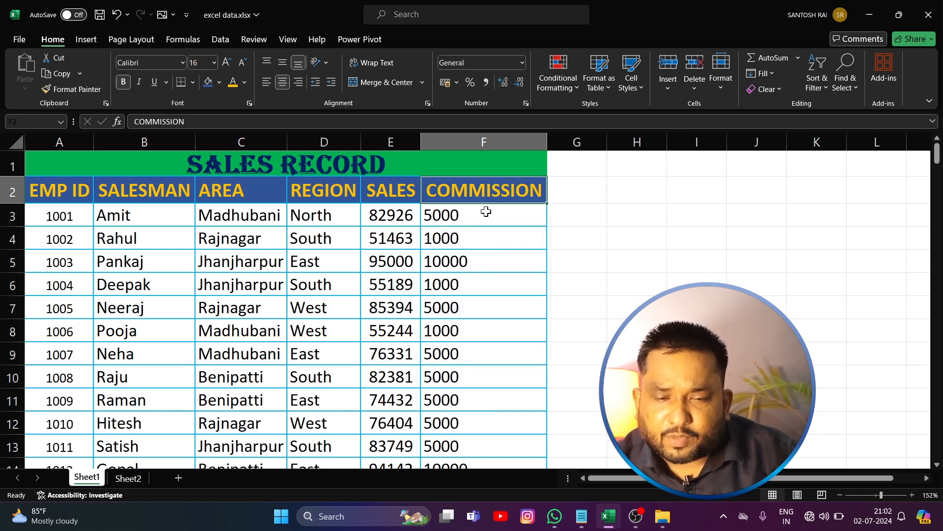
Examine the class 10th marksheet on Sheet2, looking over the Maths, Total, % and Grade columns.
left_click(130, 478)
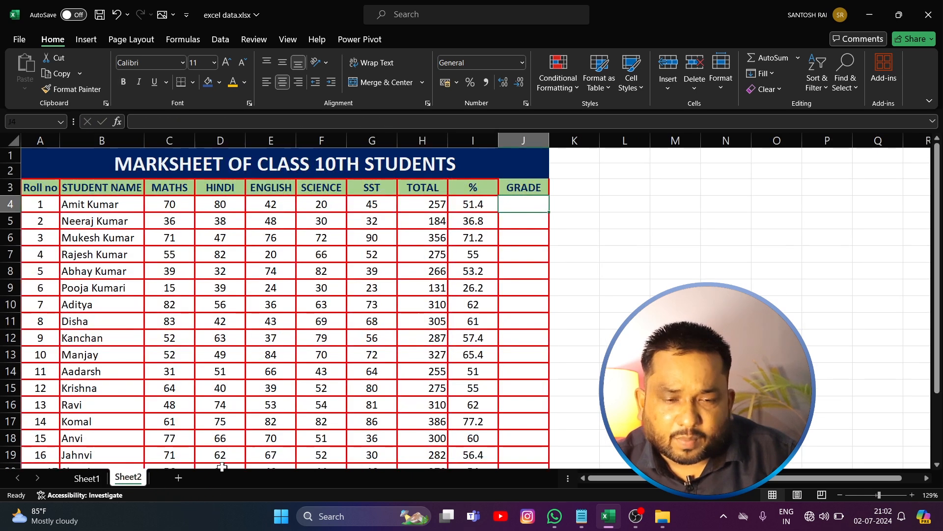
left_click(468, 301)
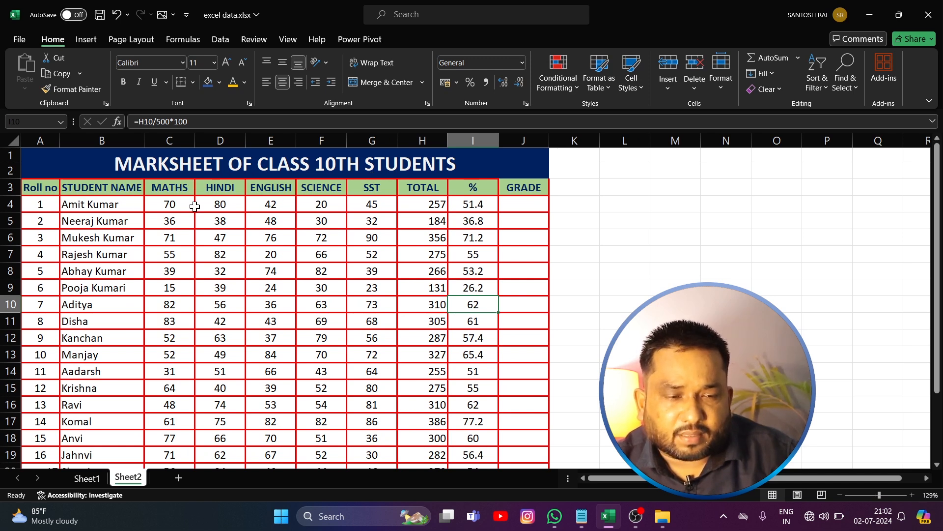
left_click_drag(175, 201, 167, 288)
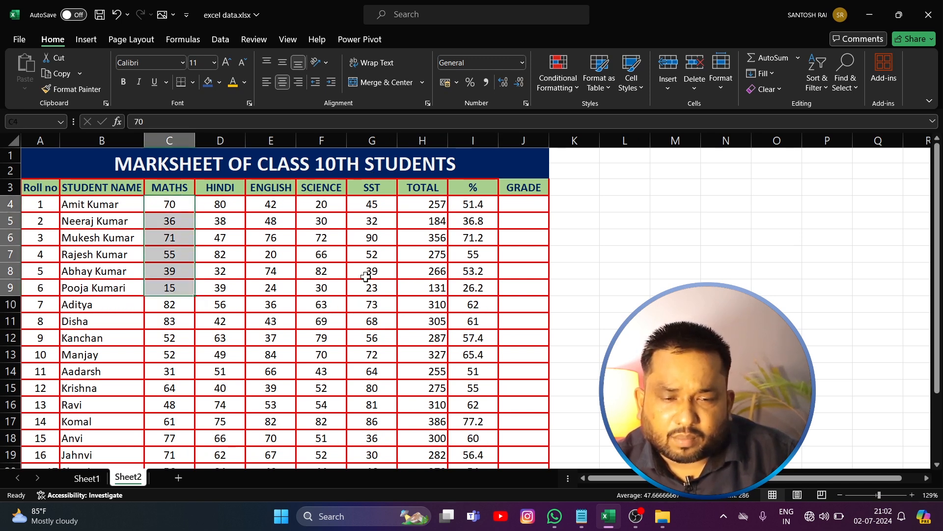
left_click_drag(431, 205, 430, 290)
left_click(487, 204)
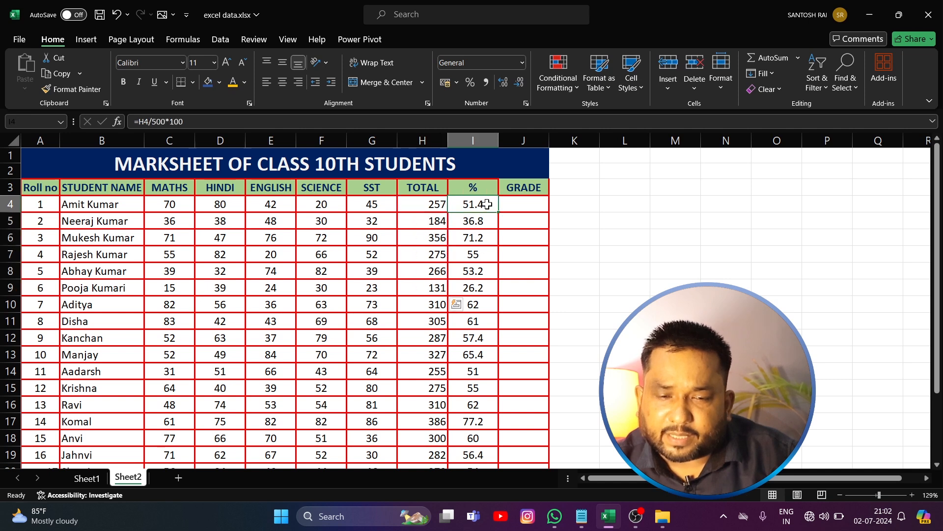
left_click_drag(487, 204, 474, 337)
left_click_drag(523, 202, 503, 380)
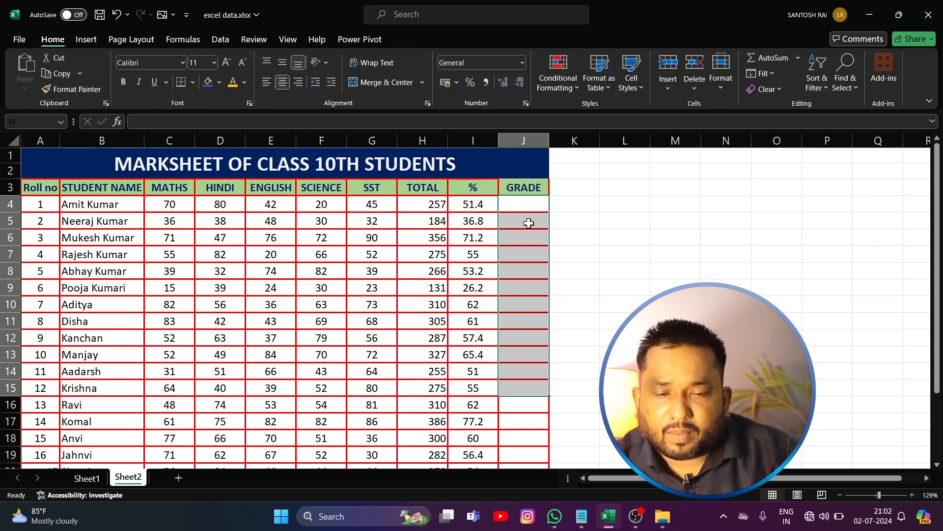
left_click_drag(474, 204, 473, 288)
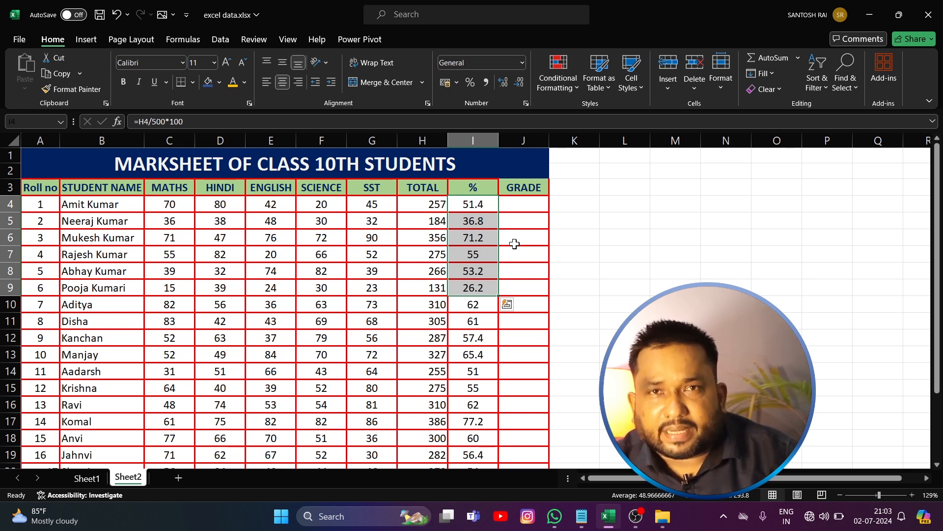
left_click_drag(525, 204, 519, 339)
Compare the nested IF formula in F3 of Sheet1 with the Grade column of the marksheet on Sheet2, ending on Sheet1.
left_click(94, 478)
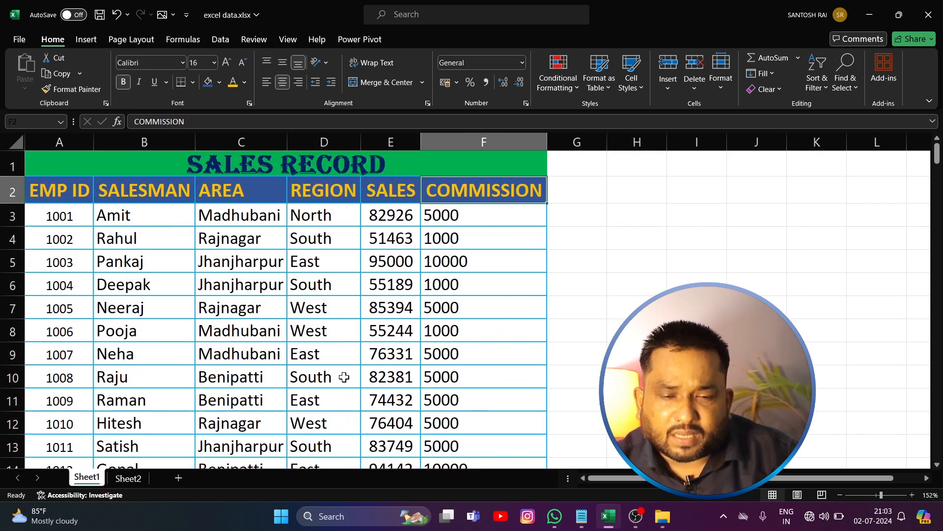
left_click(499, 221)
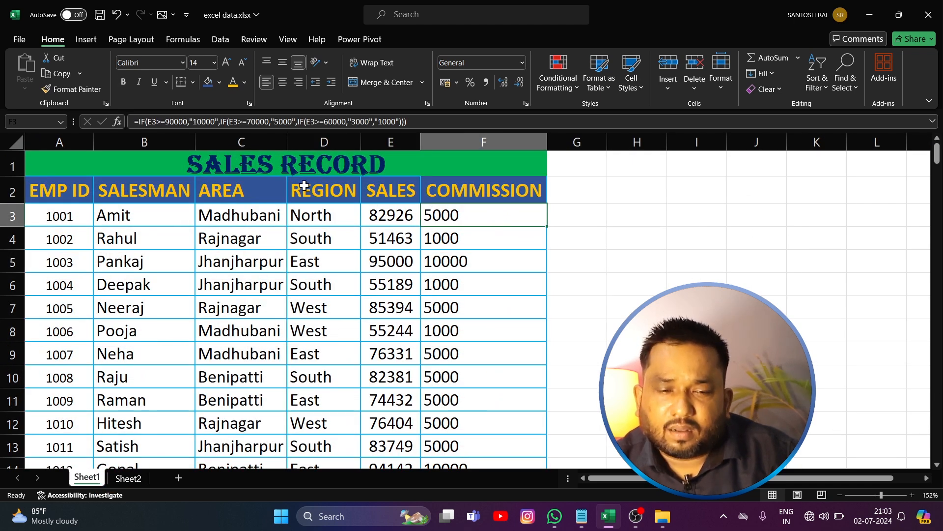
left_click(148, 478)
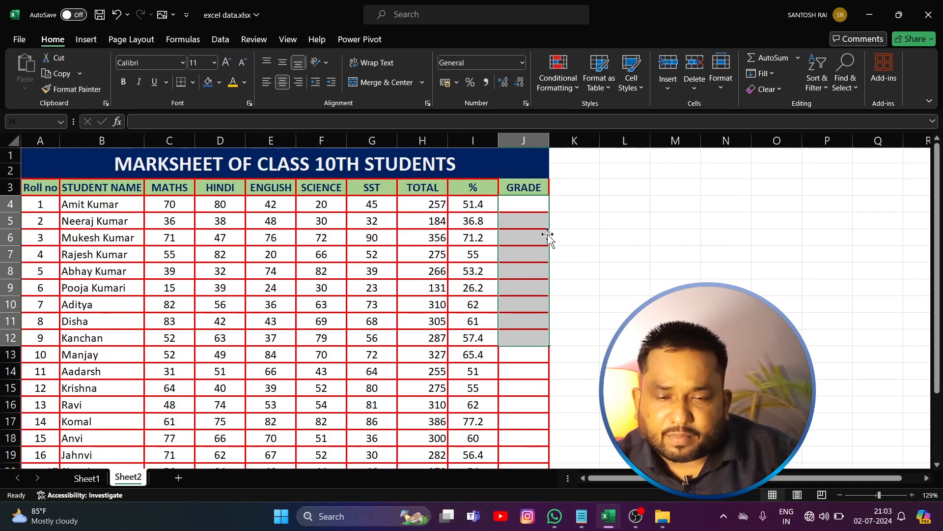
left_click_drag(538, 200, 540, 366)
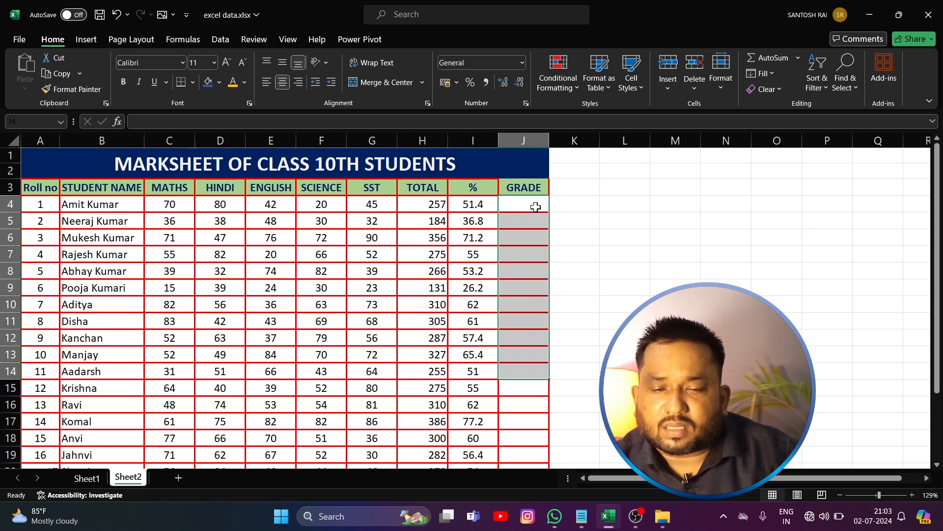
left_click_drag(536, 207, 531, 355)
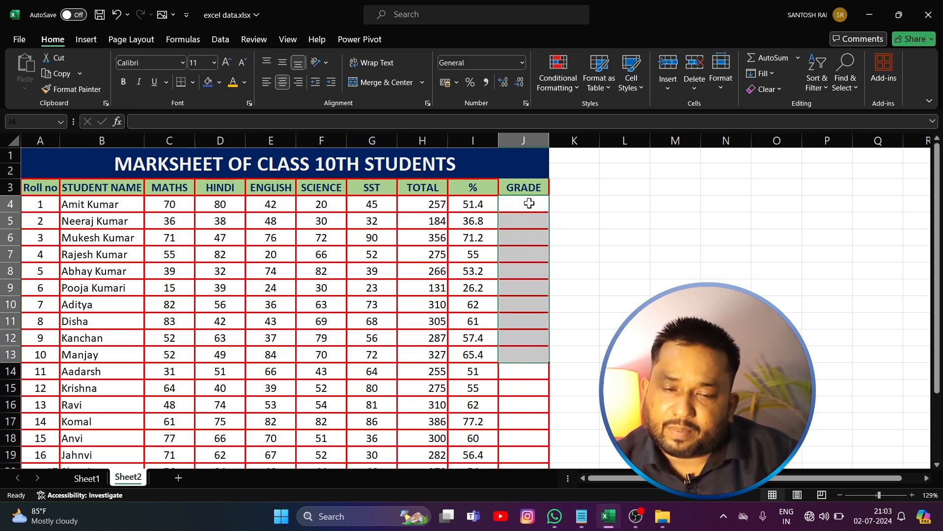
left_click(99, 476)
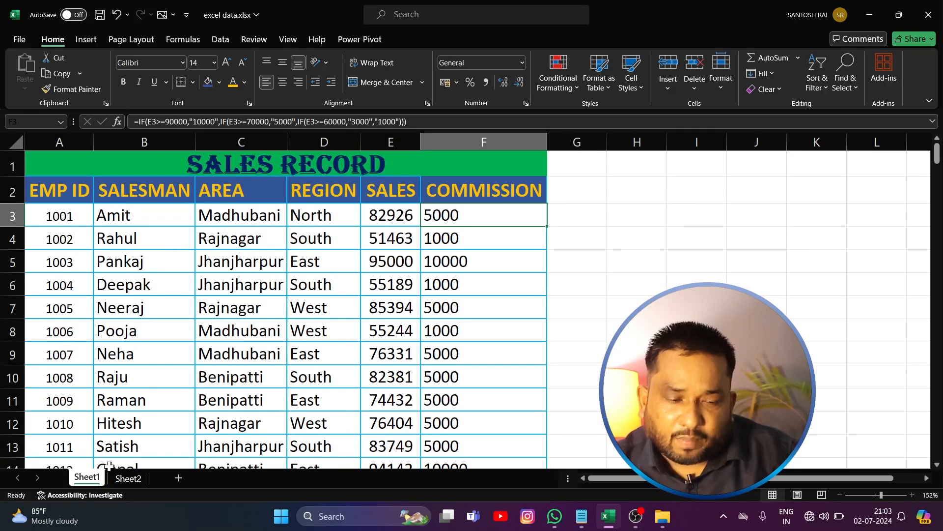